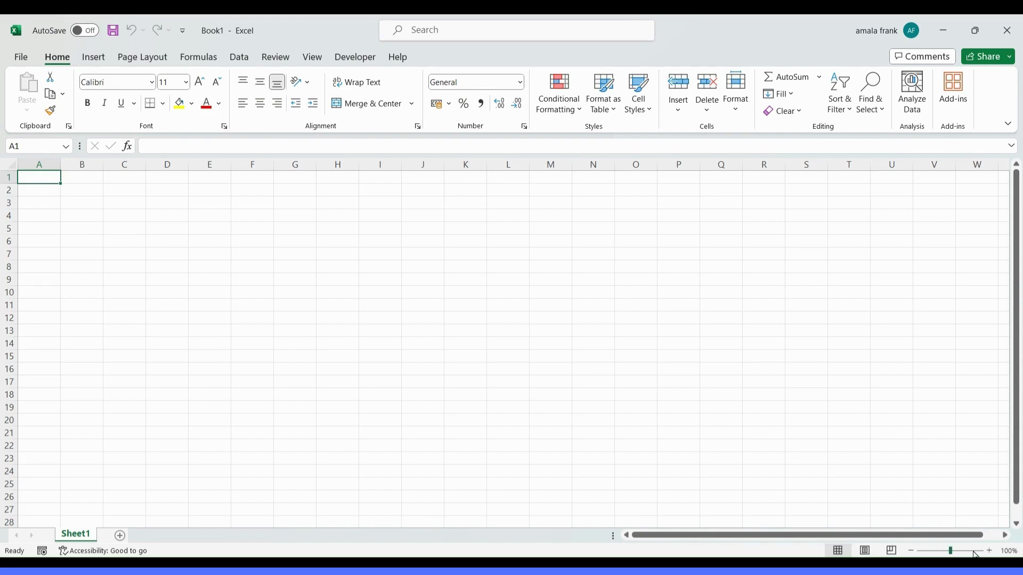
Step: Enter the column headers Roll Number in A1 and Marks in B1
{"action": "left_click", "coordinate": [990, 551]}
{"action": "left_click", "coordinate": [990, 551]}
{"action": "left_click", "coordinate": [990, 551]}
{"action": "left_click", "coordinate": [990, 551]}
{"action": "left_click", "coordinate": [990, 551]}
{"action": "left_click", "coordinate": [990, 551]}
{"action": "left_click", "coordinate": [990, 551]}
{"action": "left_click", "coordinate": [990, 551]}
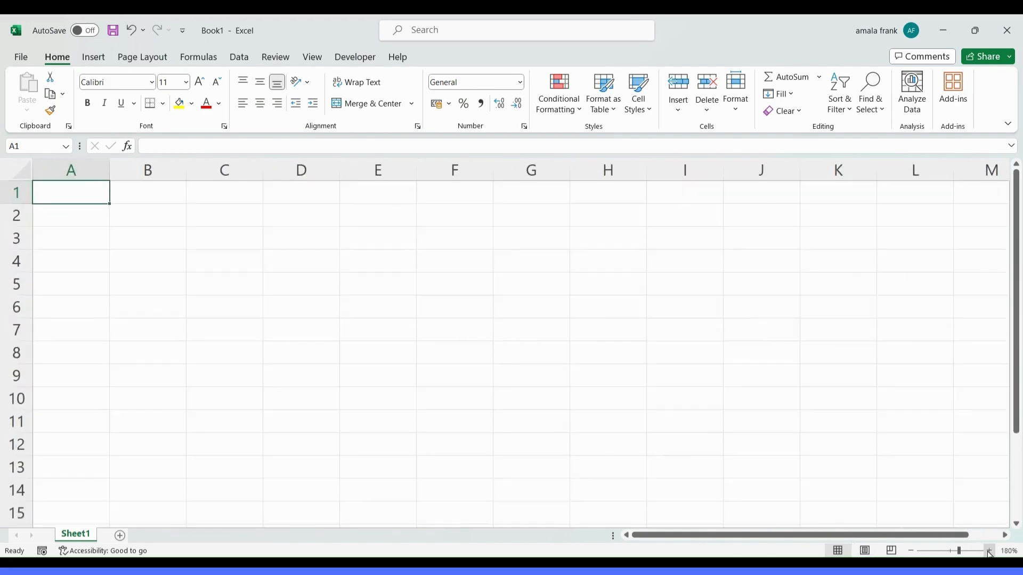
{"action": "left_click", "coordinate": [990, 551]}
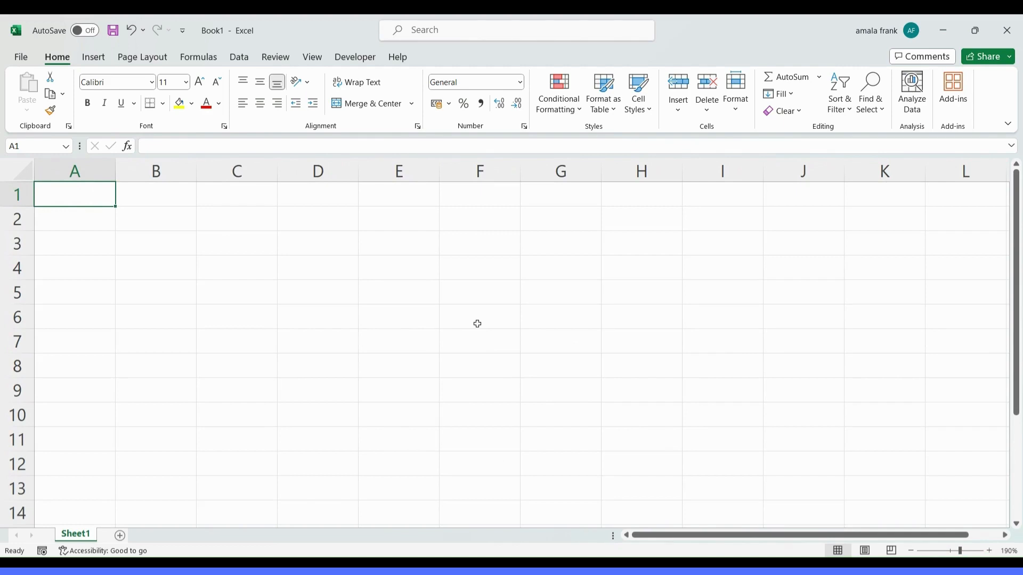
{"action": "type", "text": "Roll"}
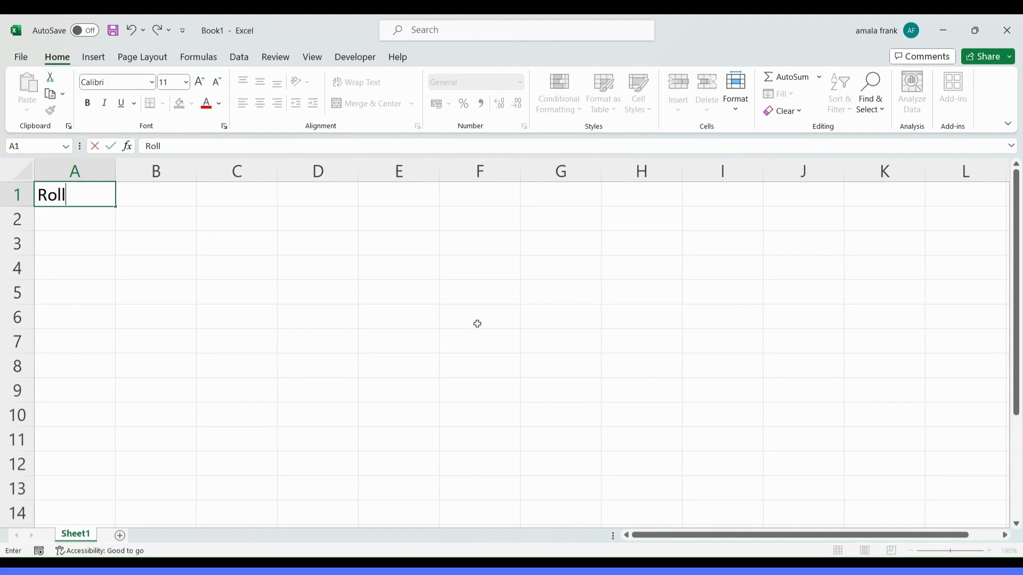
{"action": "type", "text": " Number"}
{"action": "key", "text": "Tab"}
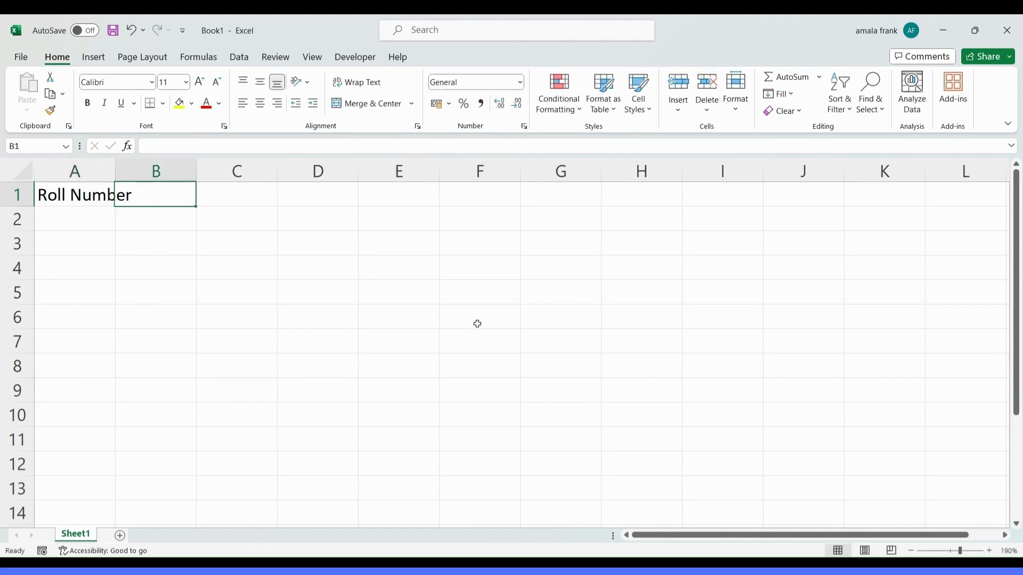
{"action": "type", "text": "Marks"}
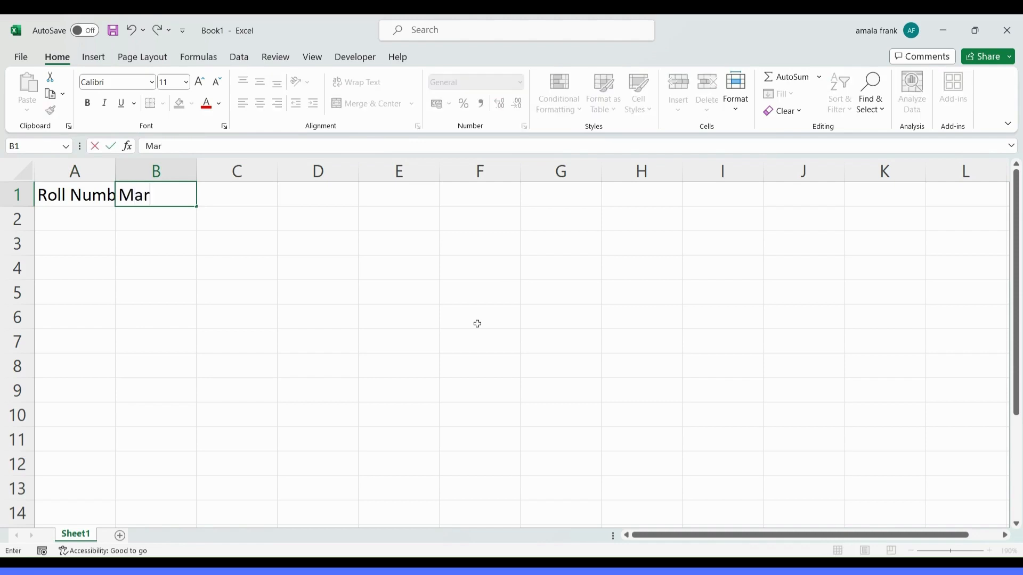
{"action": "key", "text": "Return"}
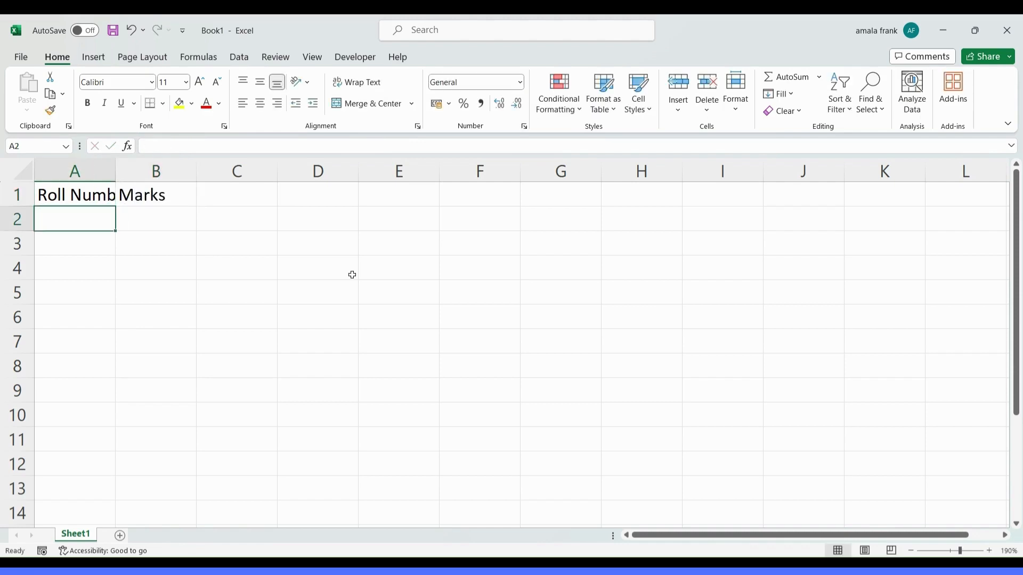
Step: Fill A2:A6 with the roll numbers 1, 2, 3, 4 and 5
{"action": "type", "text": "1"}
{"action": "key", "text": "Return"}
{"action": "type", "text": "2"}
{"action": "key", "text": "Return"}
{"action": "type", "text": "3"}
{"action": "key", "text": "Return"}
{"action": "type", "text": "4"}
{"action": "key", "text": "Return"}
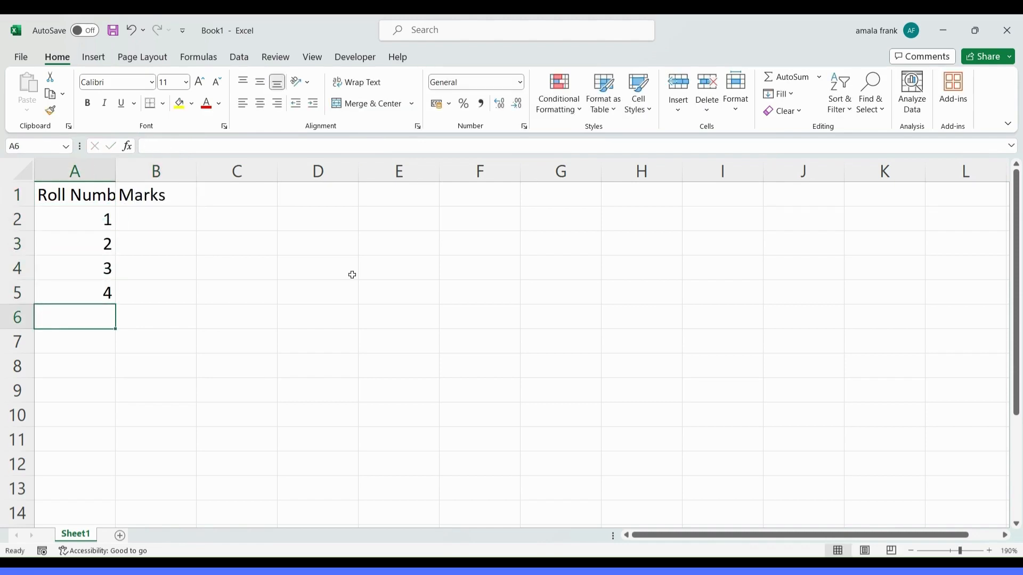
{"action": "type", "text": "5"}
{"action": "key", "text": "Return"}
Step: Fill B2:B6 under Marks with the values 34, 56, 23, 67 and 67
{"action": "key", "text": "Up"}
{"action": "key", "text": "Up"}
{"action": "key", "text": "Up"}
{"action": "key", "text": "Up"}
{"action": "key", "text": "Up"}
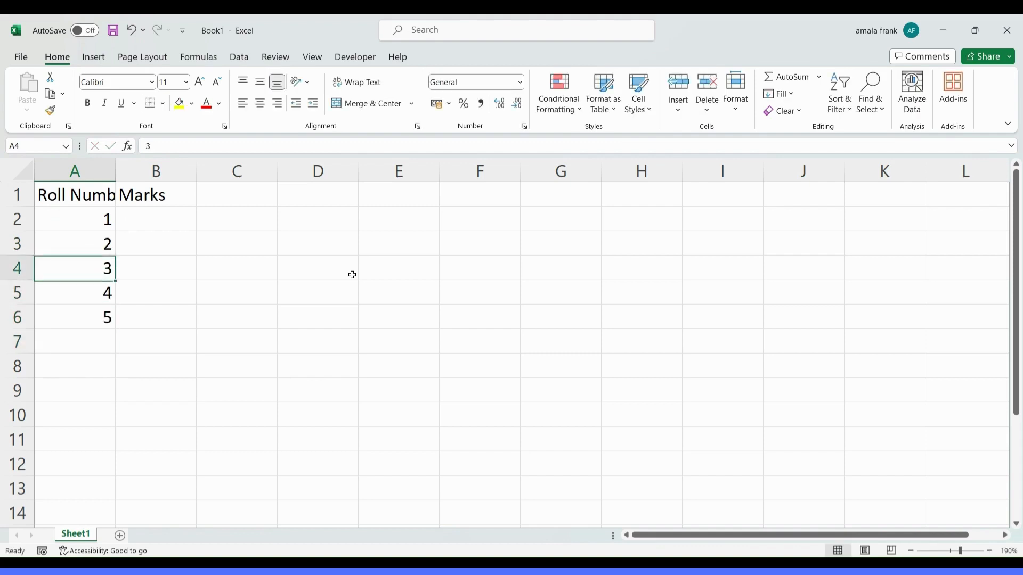
{"action": "key", "text": "Right"}
{"action": "type", "text": "34"}
{"action": "key", "text": "Return"}
{"action": "type", "text": "56"}
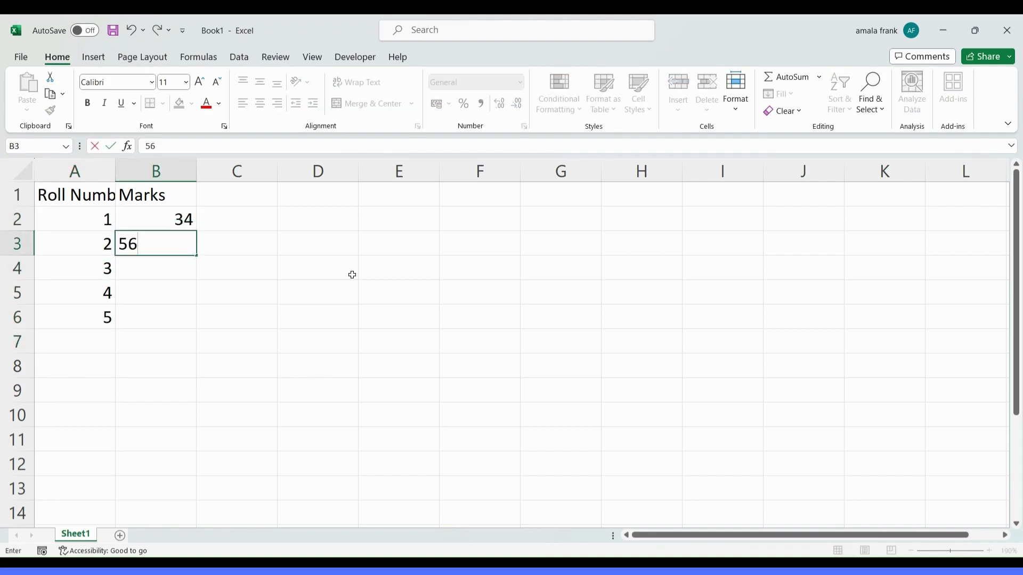
{"action": "key", "text": "Return"}
{"action": "type", "text": "23"}
{"action": "key", "text": "Return"}
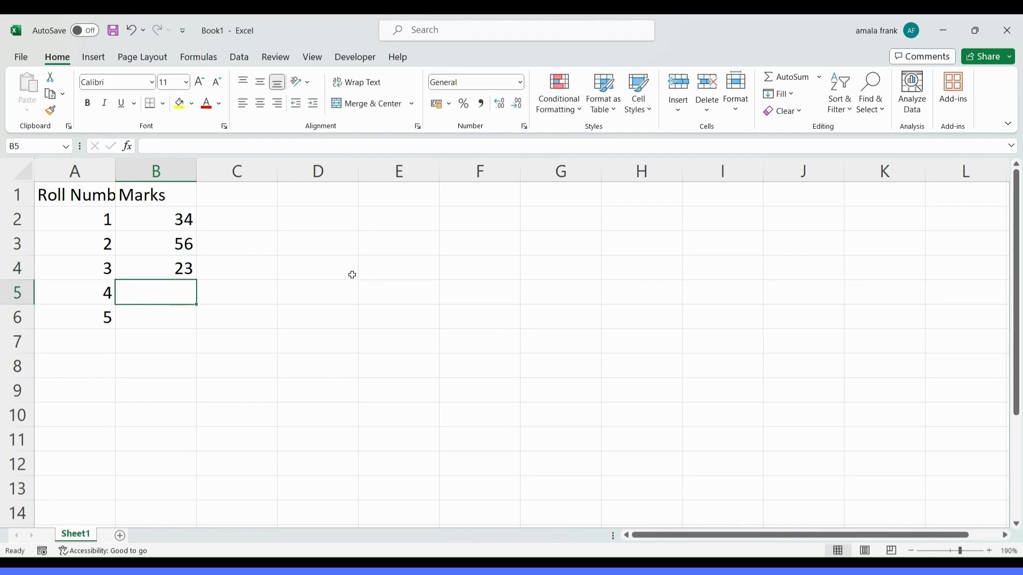
{"action": "type", "text": "67"}
{"action": "key", "text": "Return"}
{"action": "type", "text": "67"}
{"action": "key", "text": "Return"}
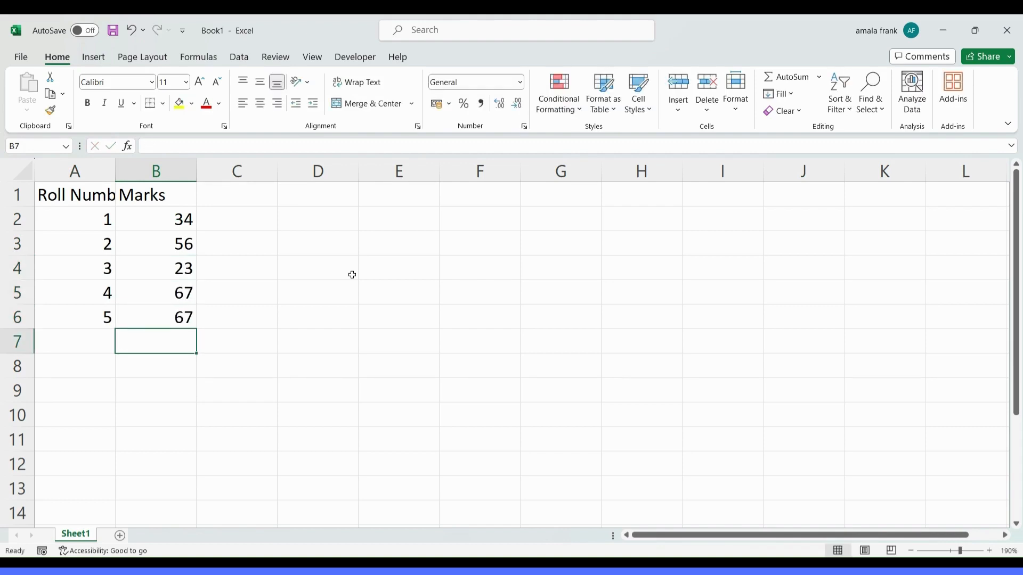
Step: Enter the label Total in cell E5
{"action": "key", "text": "Right"}
{"action": "key", "text": "Right"}
{"action": "key", "text": "Right"}
{"action": "key", "text": "Up"}
{"action": "key", "text": "Up"}
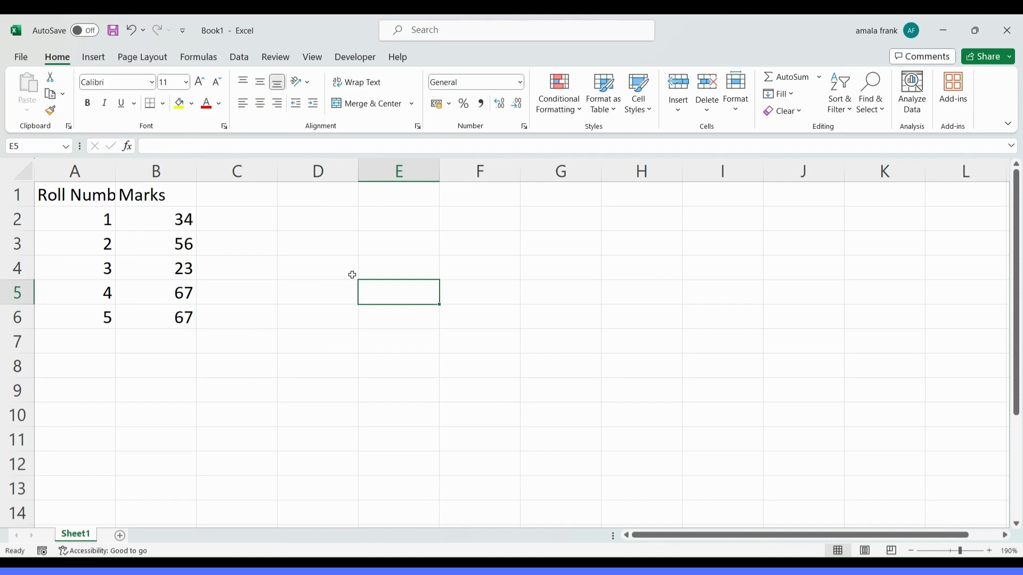
{"action": "type", "text": "Total"}
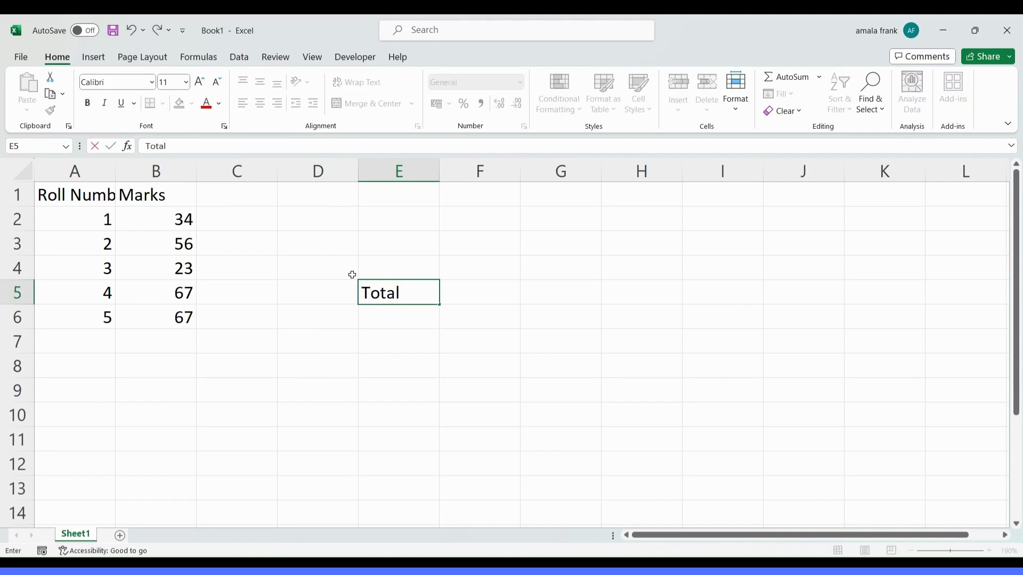
{"action": "key", "text": "Tab"}
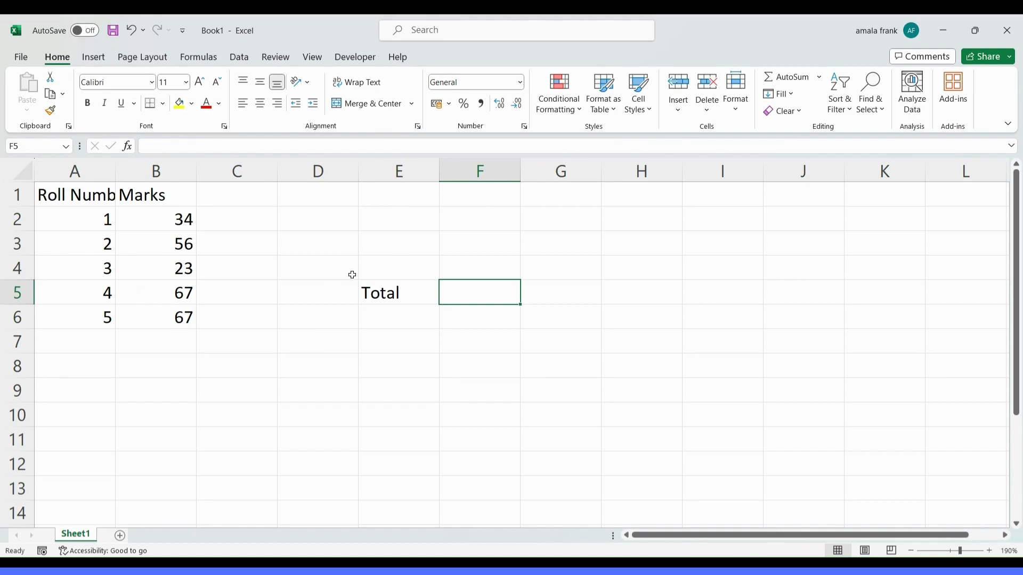
Step: Count the numeric marks in cell F5 with the formula =COUNT(B2:B100)
{"action": "type", "text": "="}
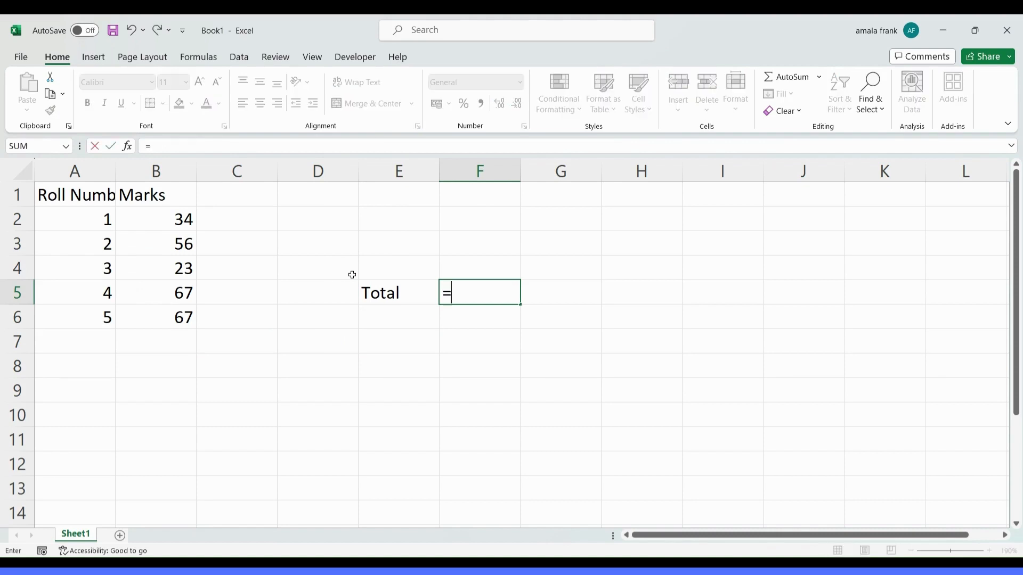
{"action": "type", "text": "count(b2"}
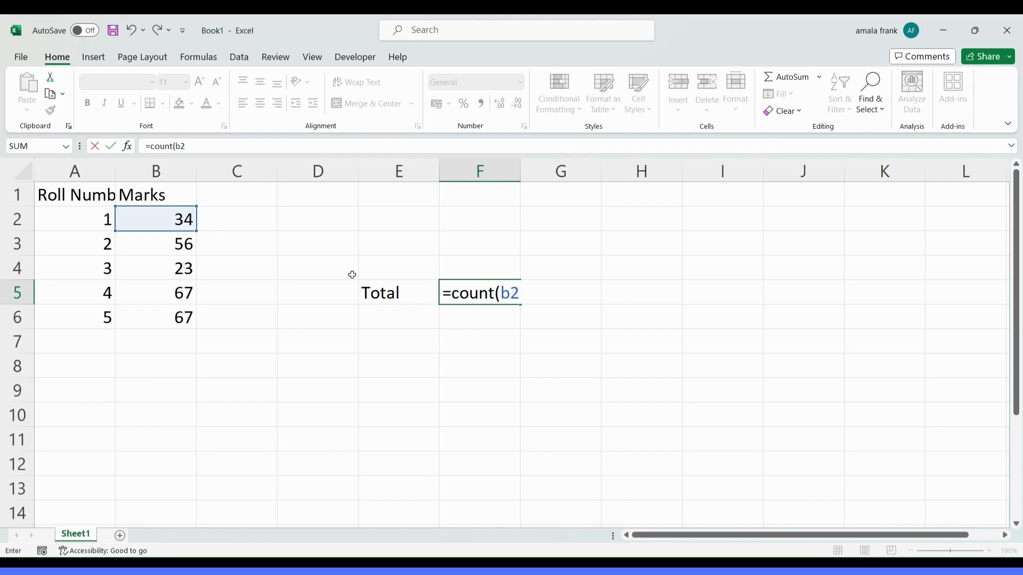
{"action": "type", "text": ":b100"}
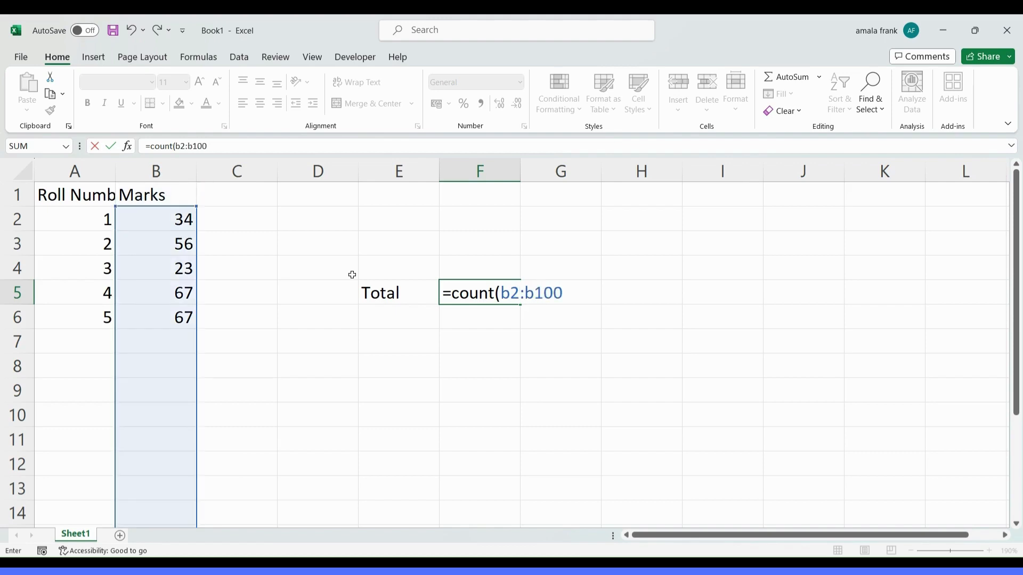
{"action": "type", "text": ")"}
{"action": "key", "text": "Return"}
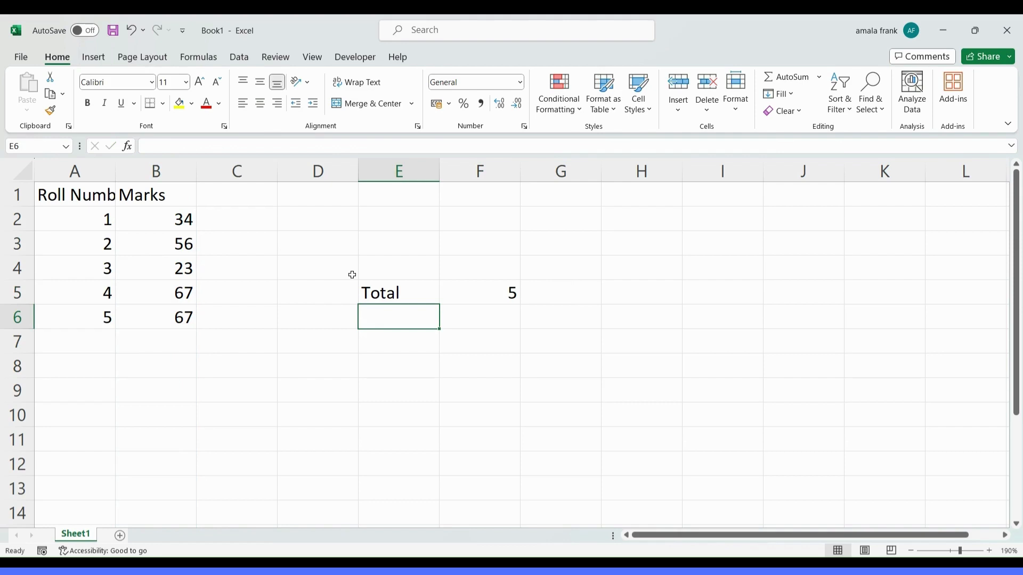
{"action": "key", "text": "Up"}
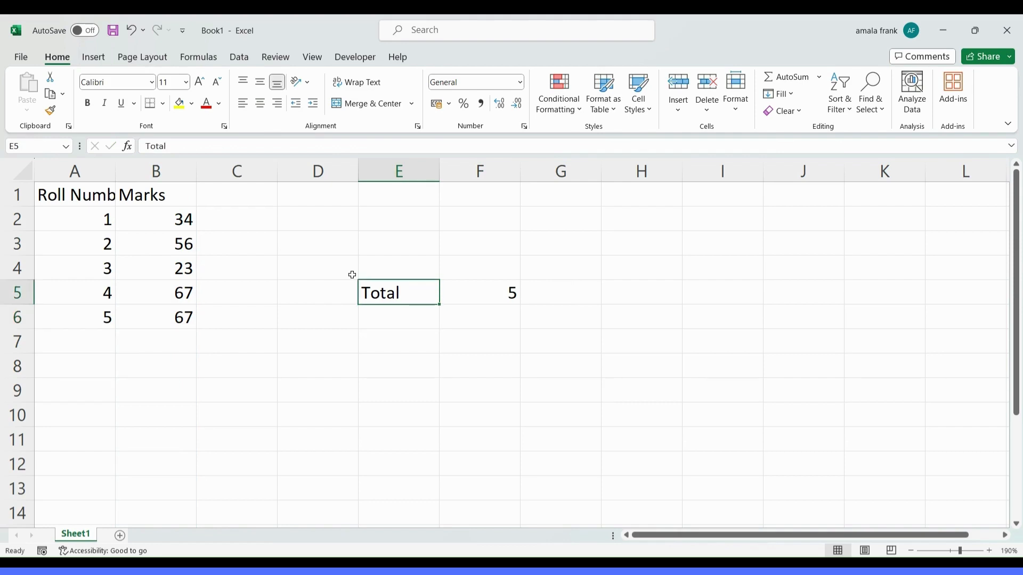
{"action": "key", "text": "Right"}
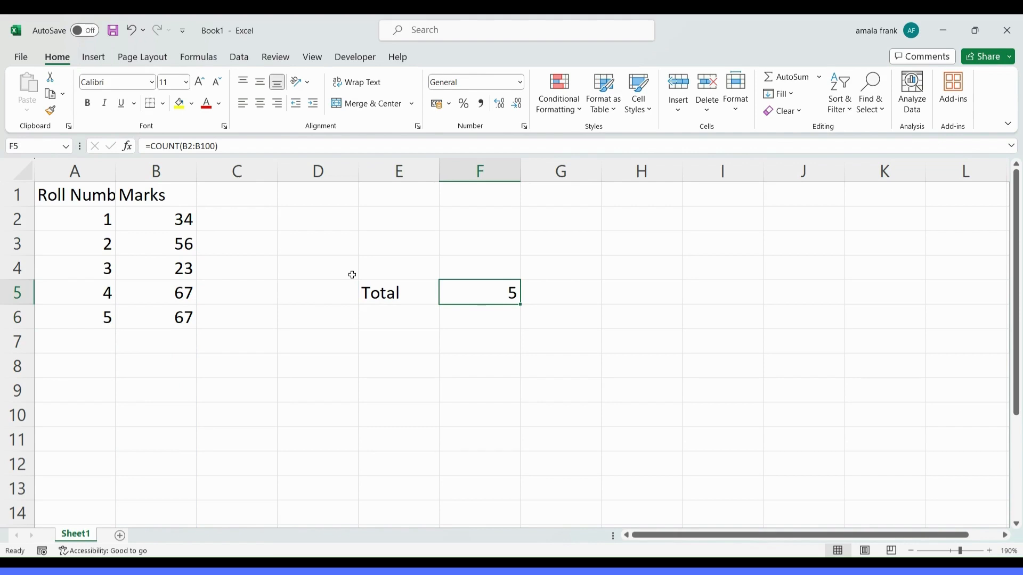
{"action": "key", "text": "F2"}
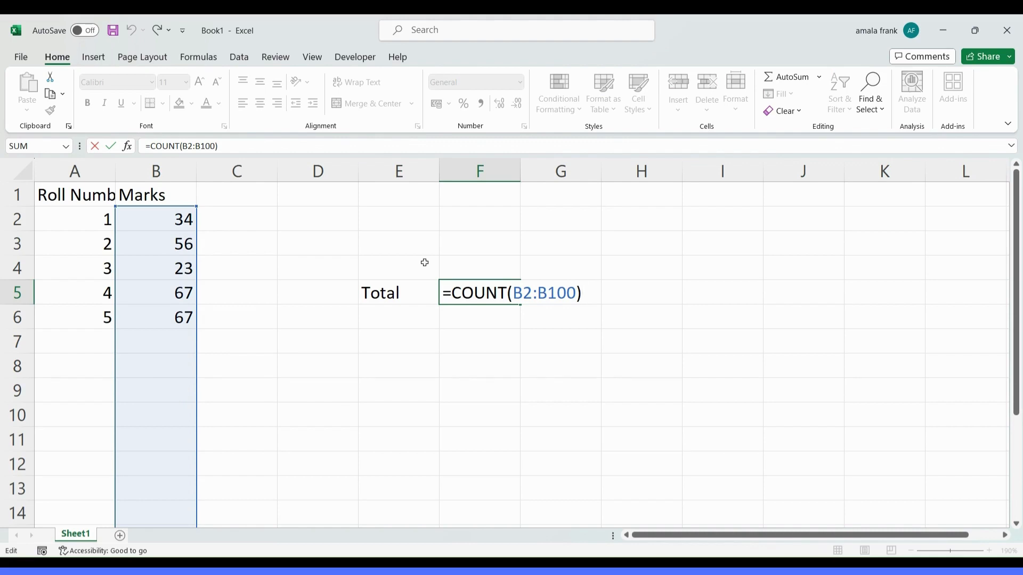
{"action": "key", "text": "Return"}
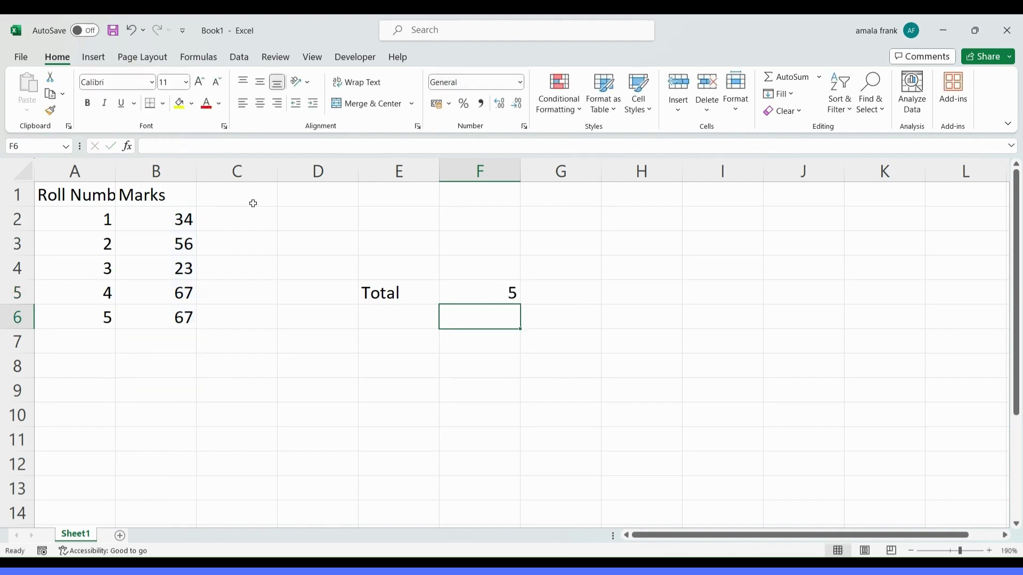
Step: Add a Result column with its header in C1 and the entries Fail, Pass, Fail, Pass, Pass in C2:C6
{"action": "left_click", "coordinate": [253, 203]}
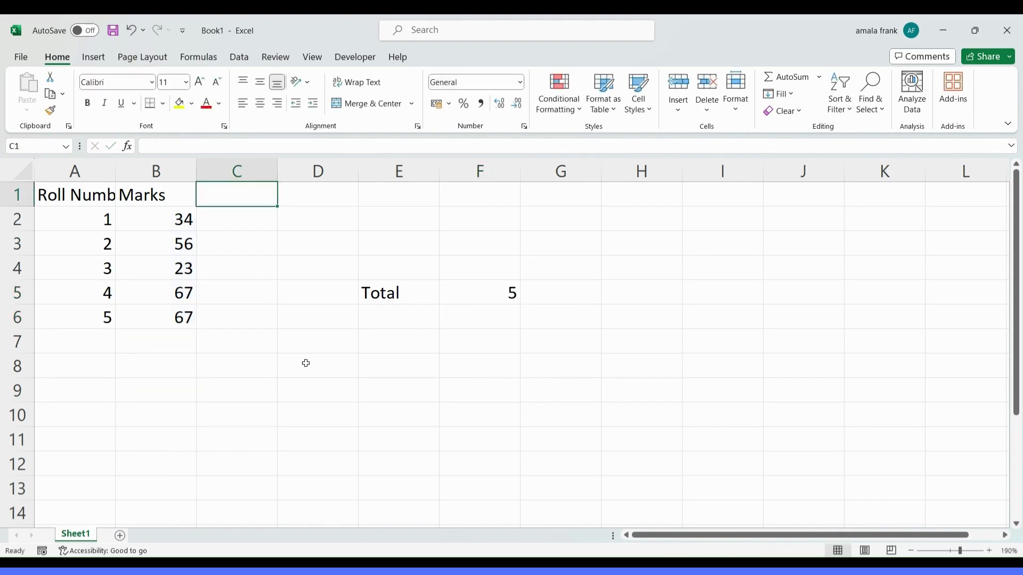
{"action": "type", "text": "Result"}
{"action": "key", "text": "Return"}
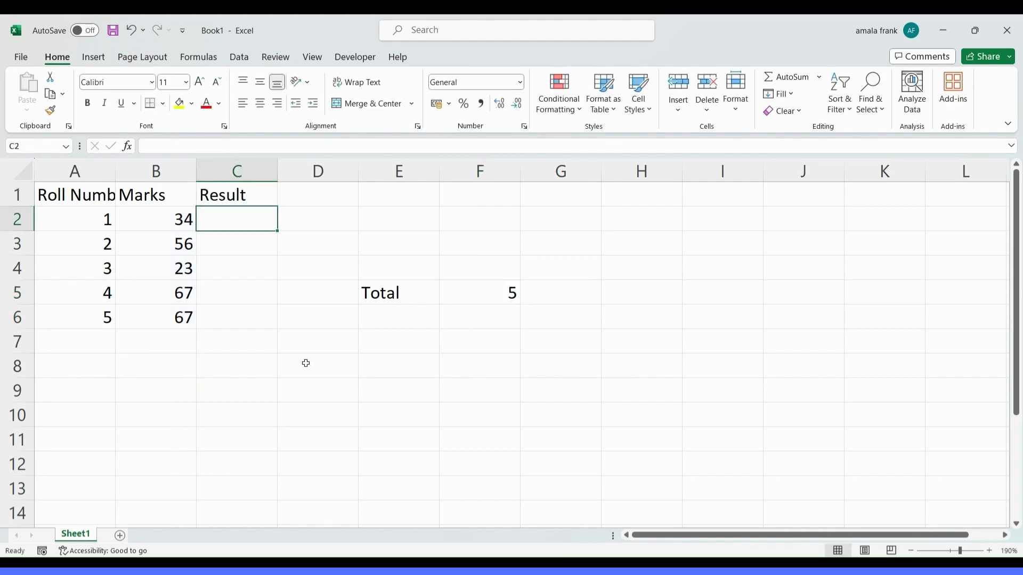
{"action": "type", "text": "Fail"}
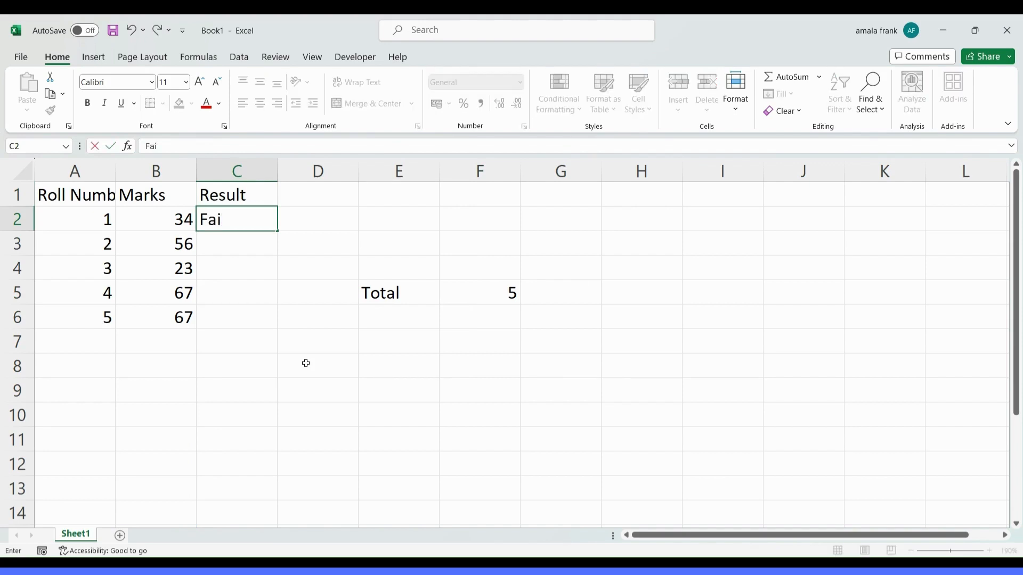
{"action": "key", "text": "Return"}
{"action": "type", "text": "Pass"}
{"action": "key", "text": "Return"}
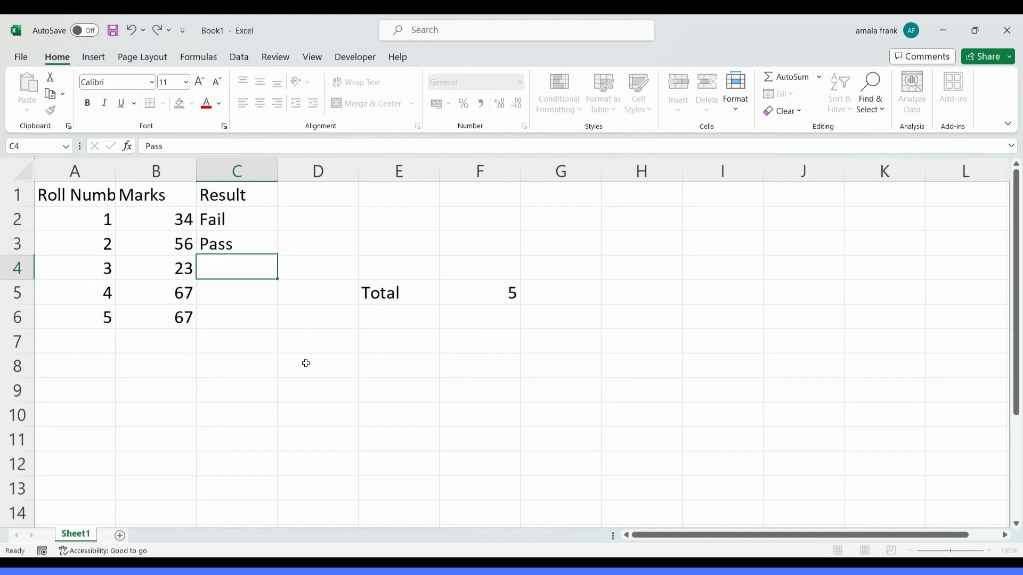
{"action": "type", "text": "Fail"}
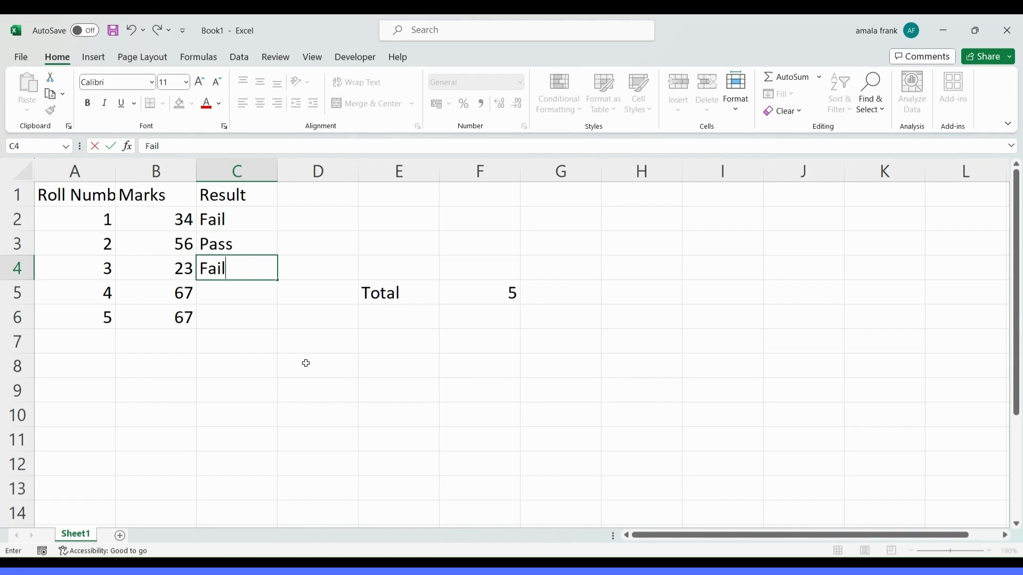
{"action": "key", "text": "Return"}
{"action": "type", "text": "Pass"}
{"action": "key", "text": "Return"}
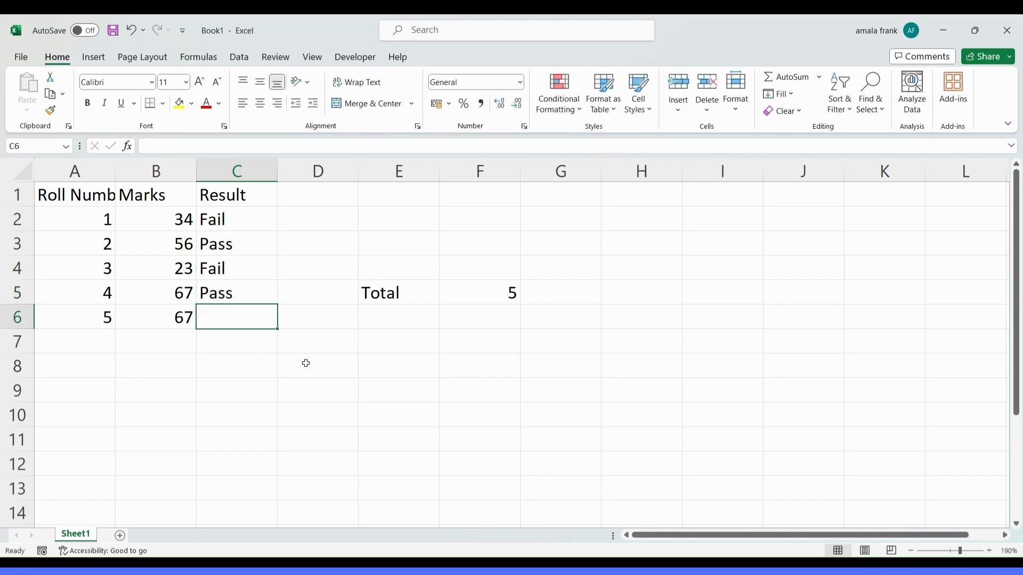
{"action": "type", "text": "Pass"}
{"action": "key", "text": "Return"}
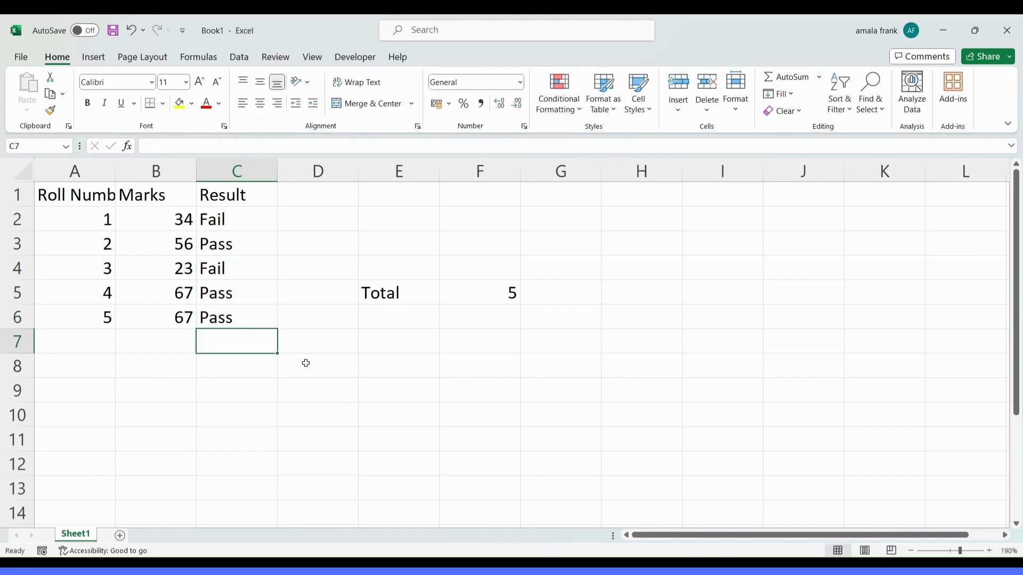
Step: Fill the COUNT formula from F5 across into G5
{"action": "left_click", "coordinate": [457, 308]}
{"action": "left_click", "coordinate": [500, 293]}
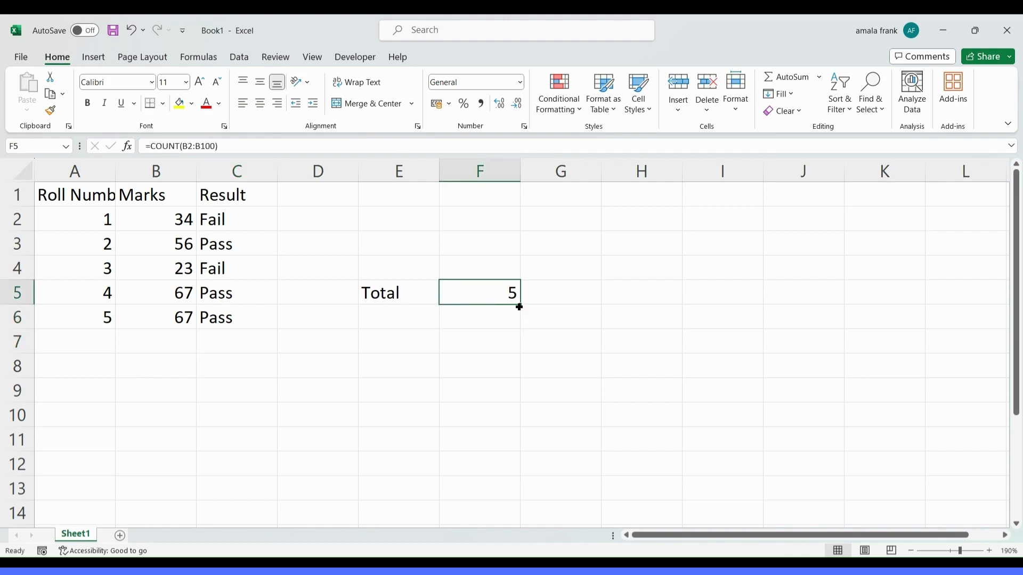
{"action": "left_click_drag", "start_coordinate": [519, 307], "coordinate": [602, 306]}
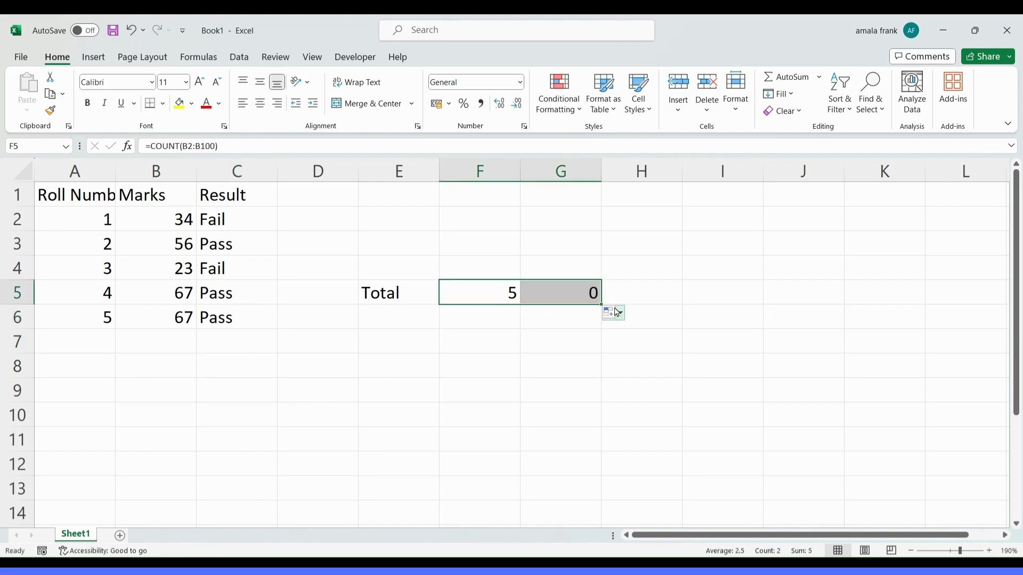
Step: Change the function in G5 to COUNTA so the formula reads =COUNTA(C2:C100)
{"action": "left_click", "coordinate": [580, 293]}
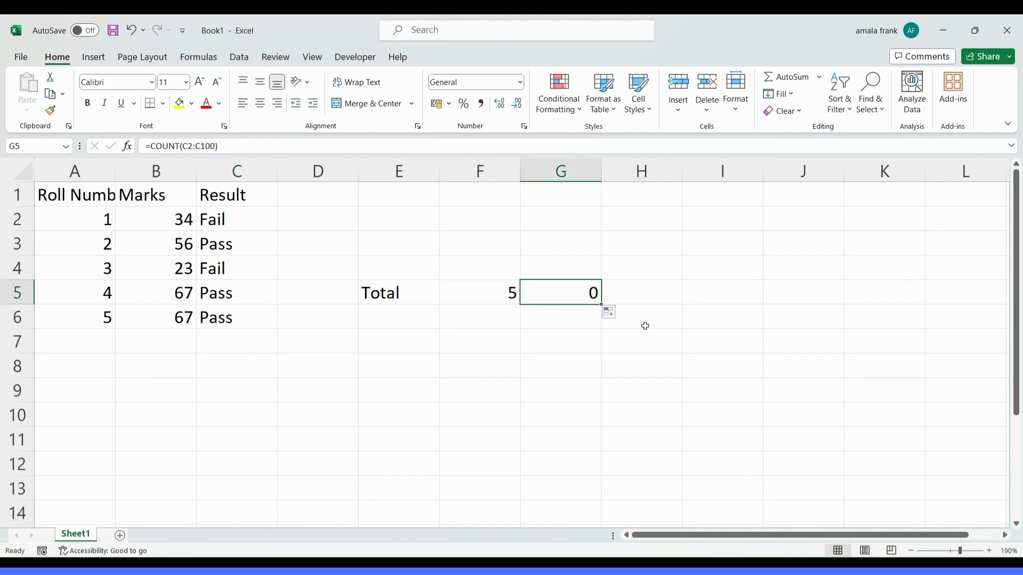
{"action": "key", "text": "F2"}
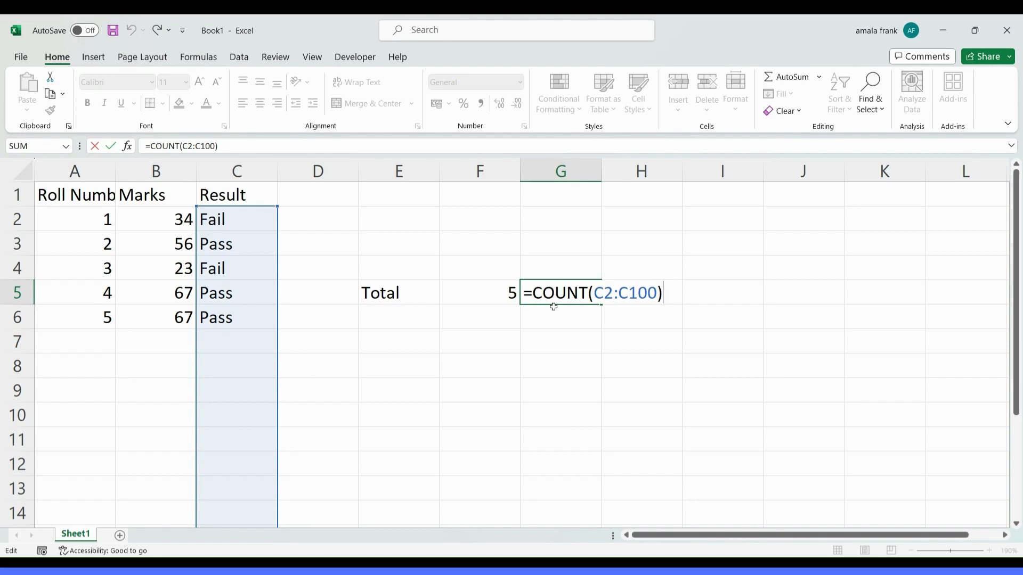
{"action": "left_click", "coordinate": [589, 295]}
{"action": "type", "text": "a"}
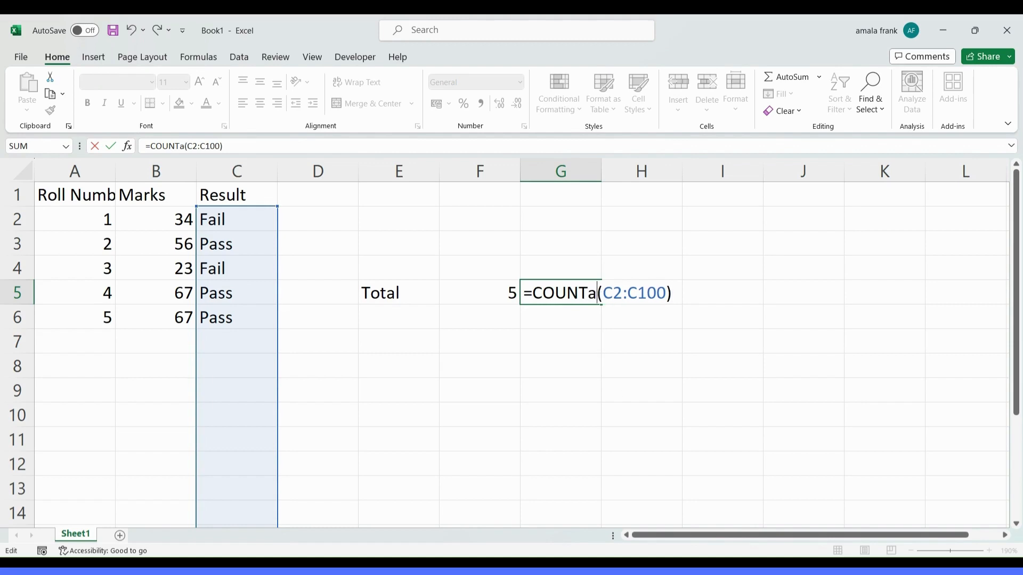
{"action": "key", "text": "Return"}
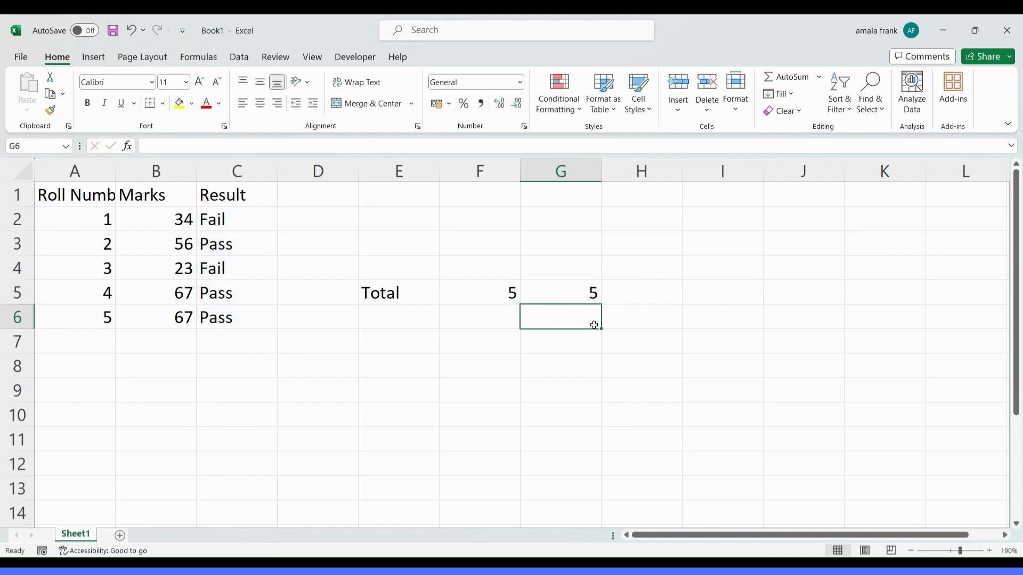
Step: Review the COUNTA formula in cell G5 and the range it covers
{"action": "left_click", "coordinate": [586, 296]}
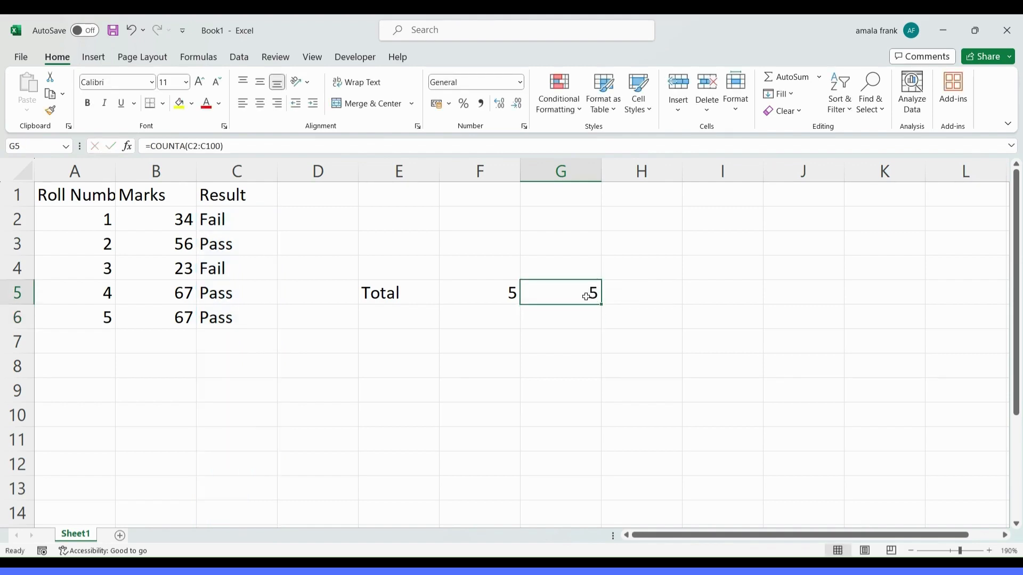
{"action": "double_click", "coordinate": [586, 296]}
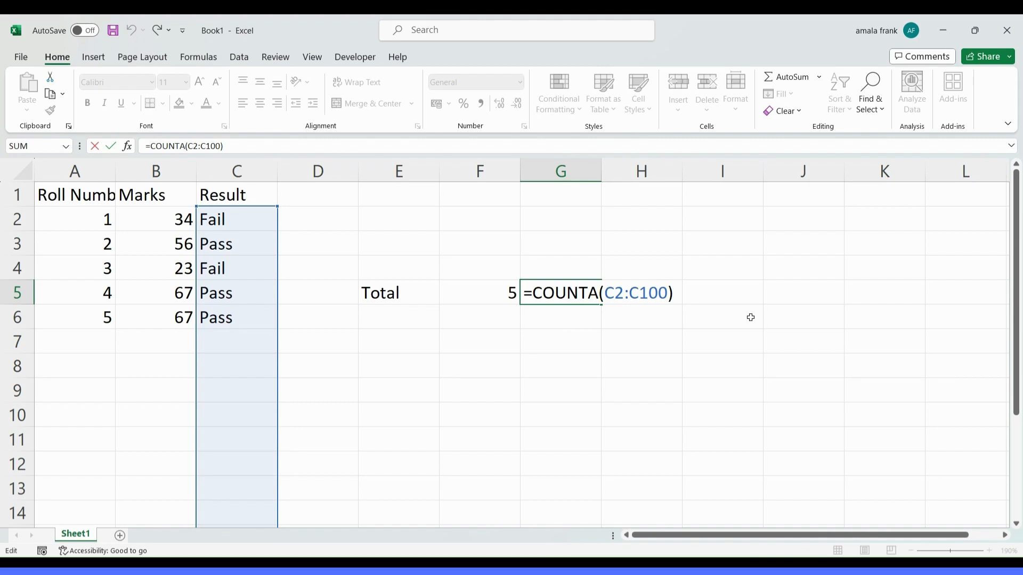
{"action": "key", "text": "Return"}
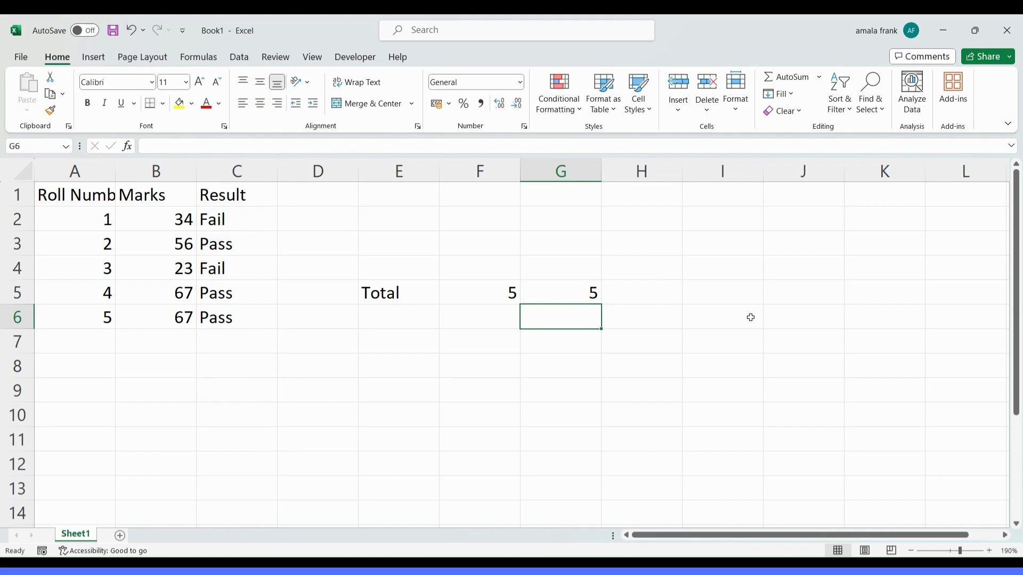
Step: Count the passing results in cell H5 with the formula =COUNTIF(C2:C100,"pass")
{"action": "key", "text": "Up"}
{"action": "key", "text": "Right"}
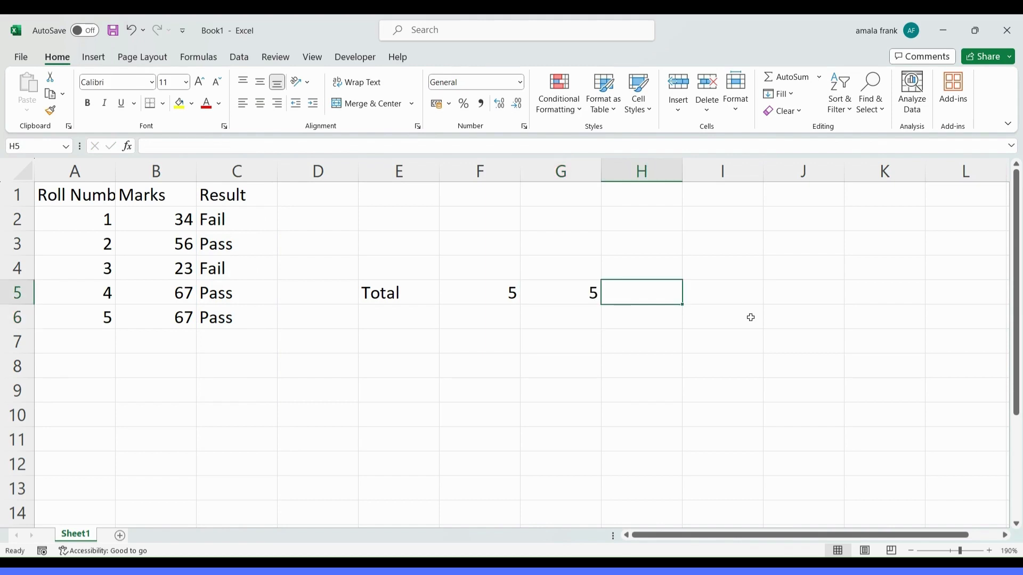
{"action": "type", "text": "=co"}
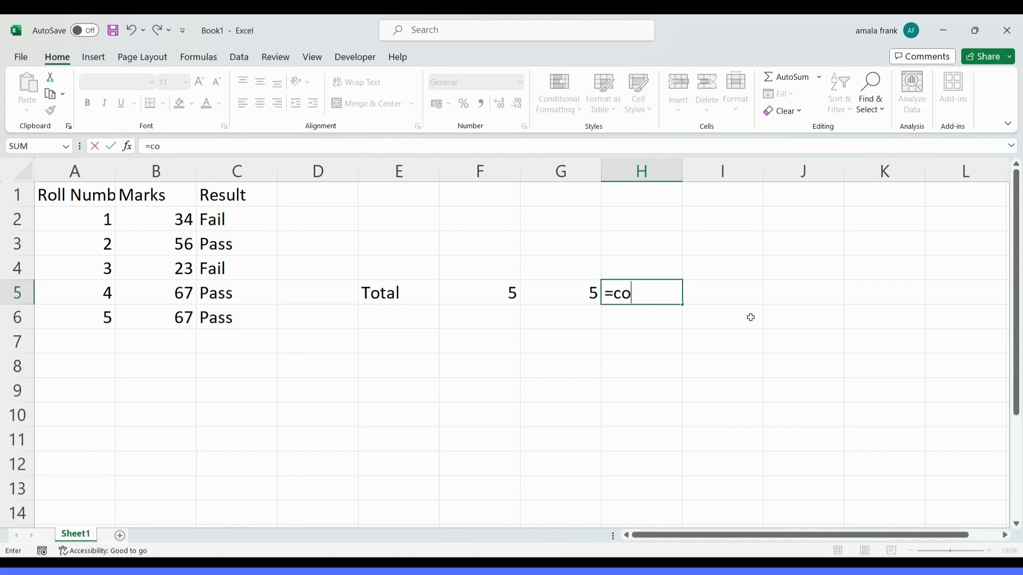
{"action": "type", "text": "untif("}
{"action": "left_click_drag", "start_coordinate": [222, 219], "coordinate": [235, 454]}
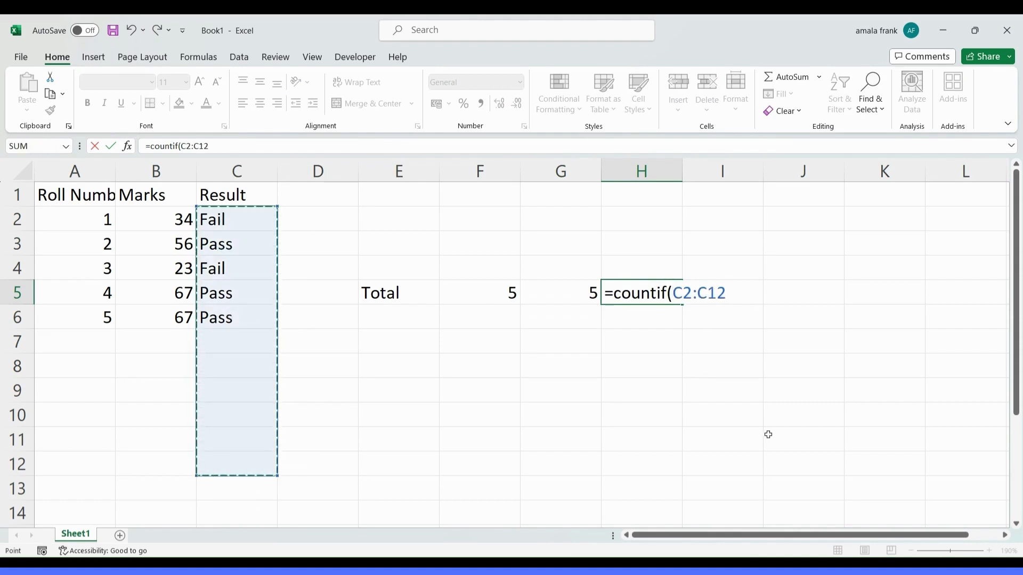
{"action": "key", "text": "BackSpace"}
{"action": "type", "text": "00"}
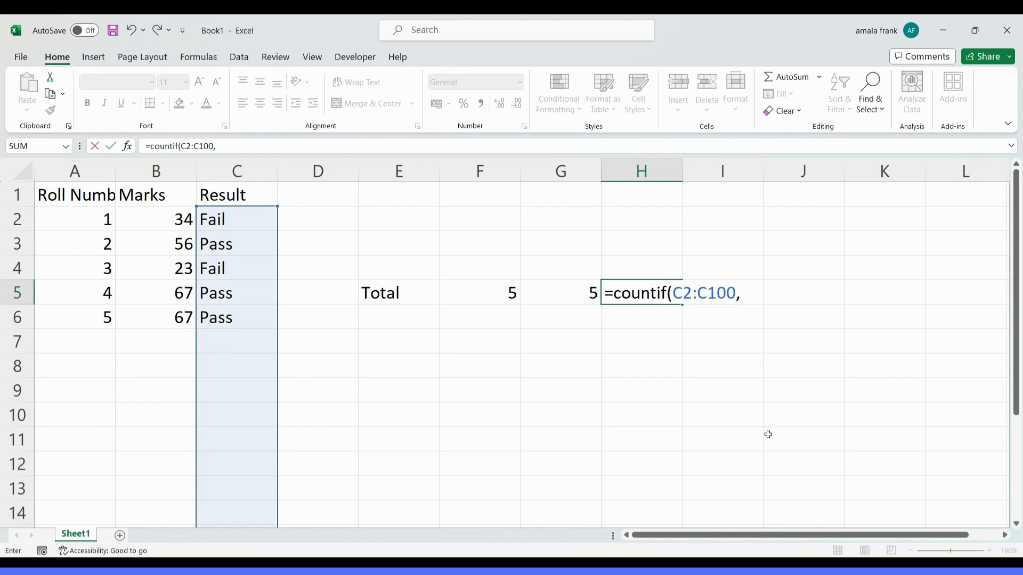
{"action": "type", "text": ",\"pass\")"}
{"action": "key", "text": "Return"}
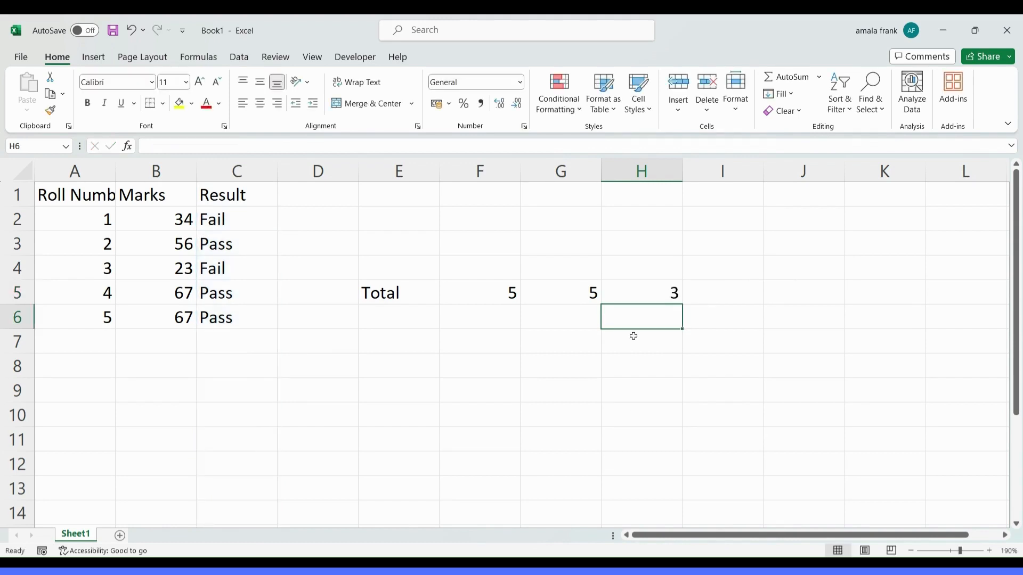
Step: Change the criterion of the COUNTIF formula in H5 to "fail"
{"action": "left_click", "coordinate": [641, 299]}
{"action": "double_click", "coordinate": [642, 296]}
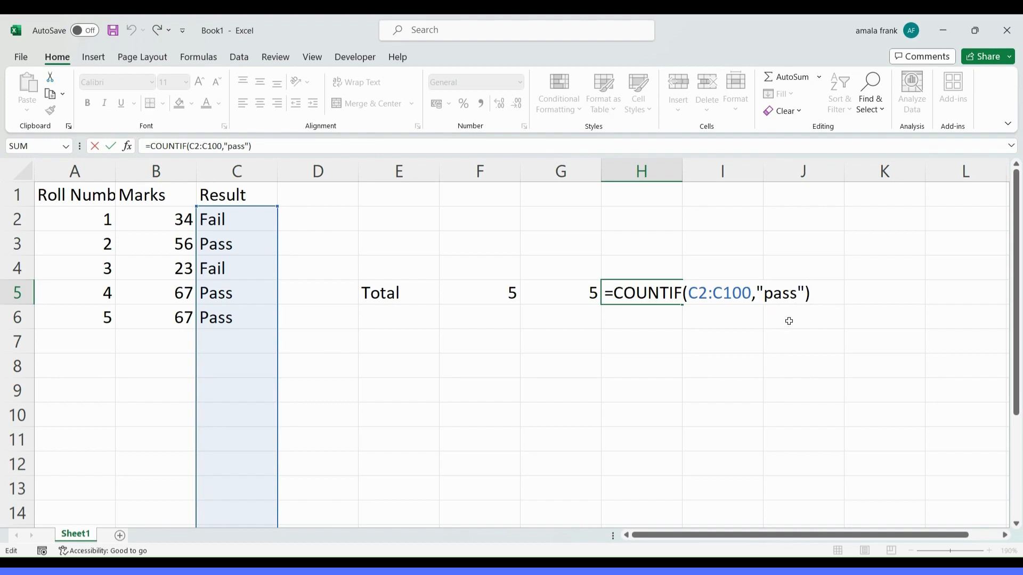
{"action": "left_click", "coordinate": [765, 292]}
{"action": "key", "text": "Delete"}
{"action": "key", "text": "Delete"}
{"action": "key", "text": "Delete"}
{"action": "key", "text": "Delete"}
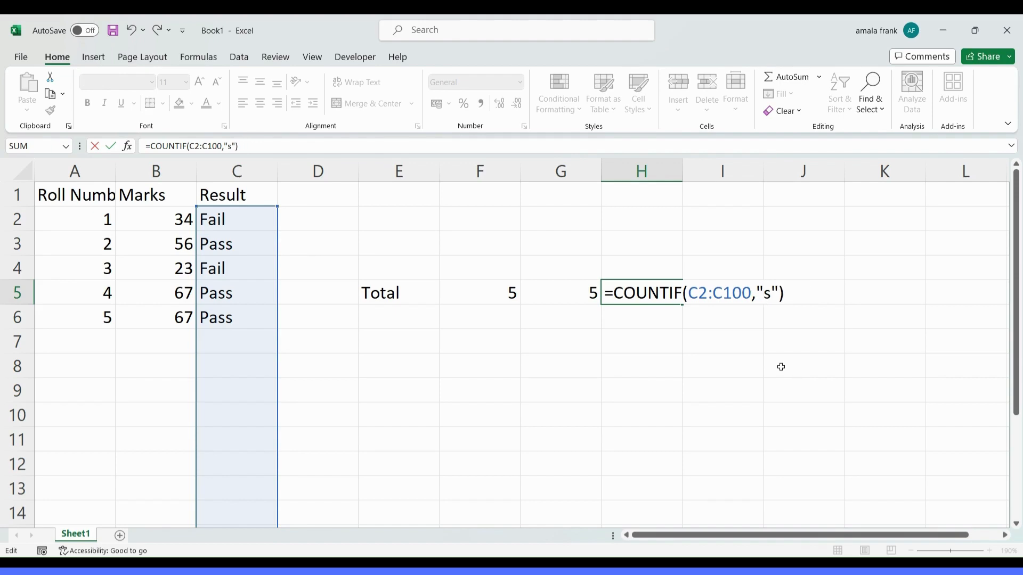
{"action": "type", "text": "fail"}
{"action": "key", "text": "Return"}
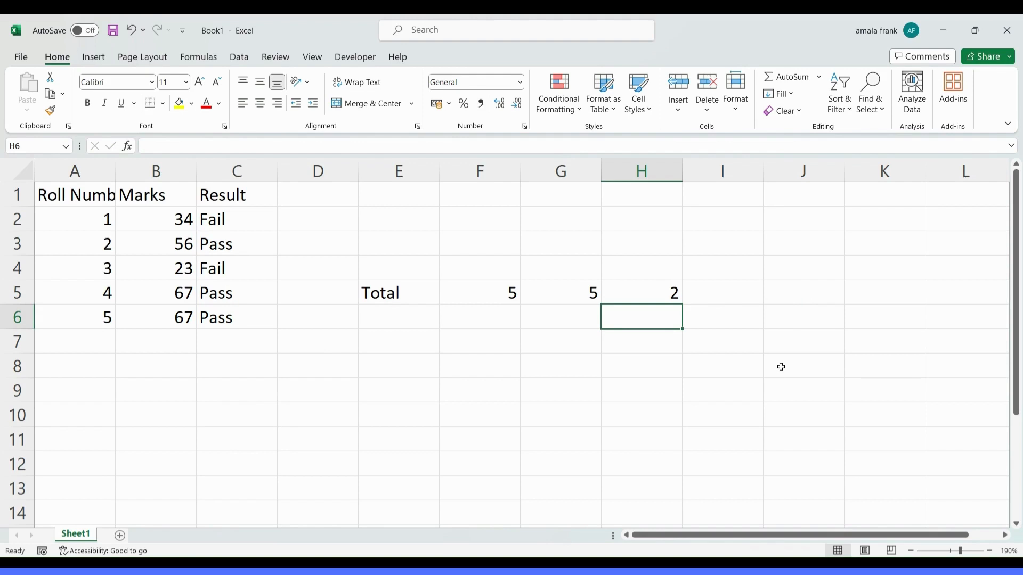
Step: Replace the text criterion in H5 with a cell reference so the formula reads =COUNTIF(C2:C100,H4)
{"action": "left_click", "coordinate": [674, 295]}
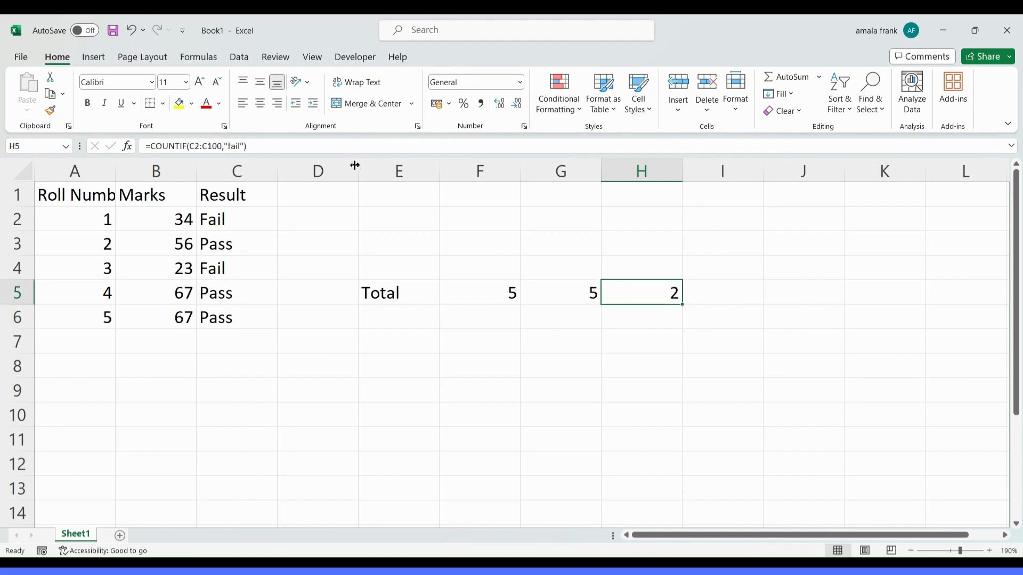
{"action": "key", "text": "F2"}
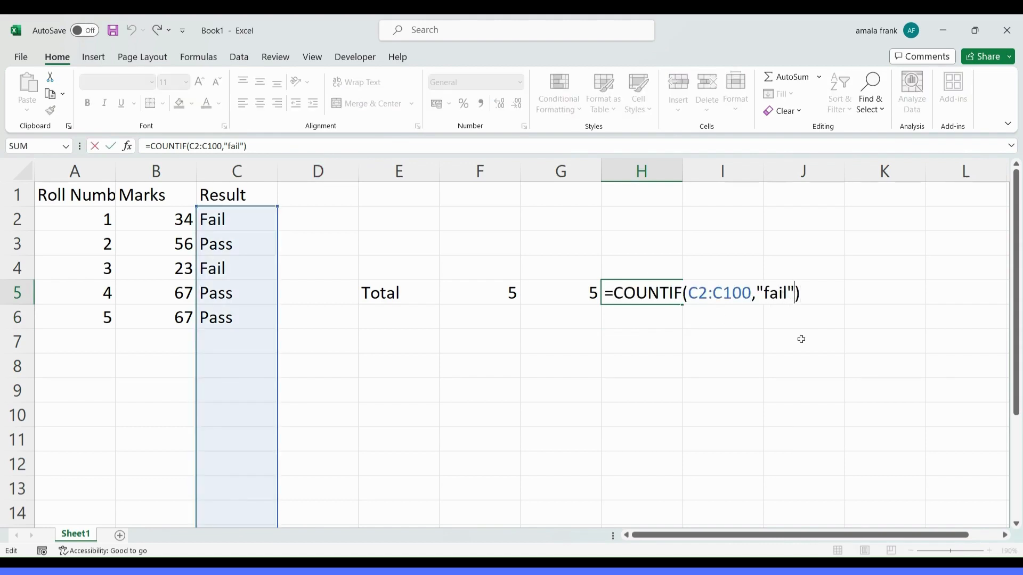
{"action": "key", "text": "BackSpace"}
{"action": "key", "text": "BackSpace"}
{"action": "key", "text": "BackSpace"}
{"action": "key", "text": "BackSpace"}
{"action": "key", "text": "BackSpace"}
{"action": "key", "text": "BackSpace"}
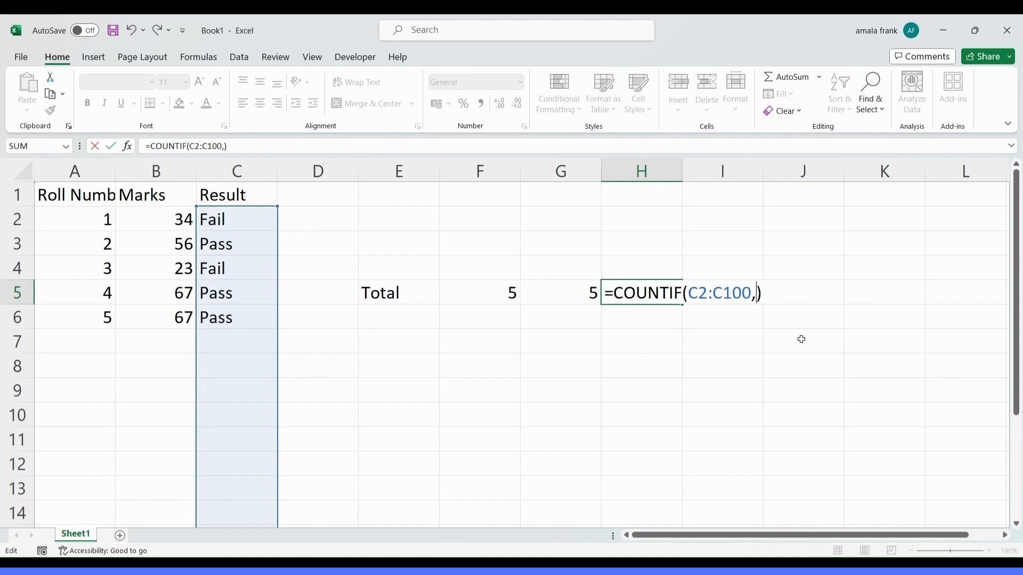
{"action": "type", "text": "h4"}
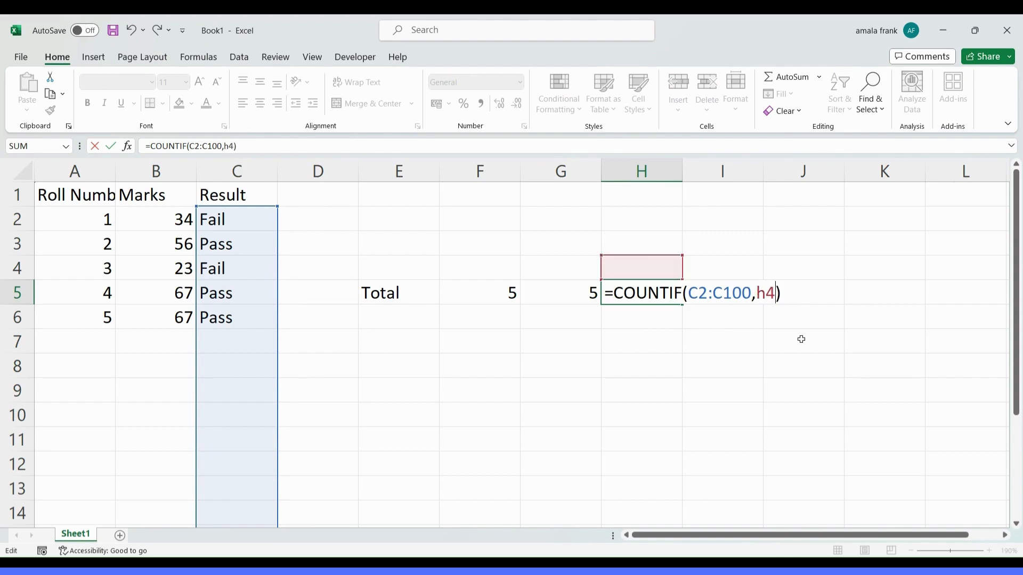
{"action": "key", "text": "Return"}
Step: Enter pass in cell H4 as the criterion for the COUNTIF formula below it
{"action": "left_click", "coordinate": [614, 272]}
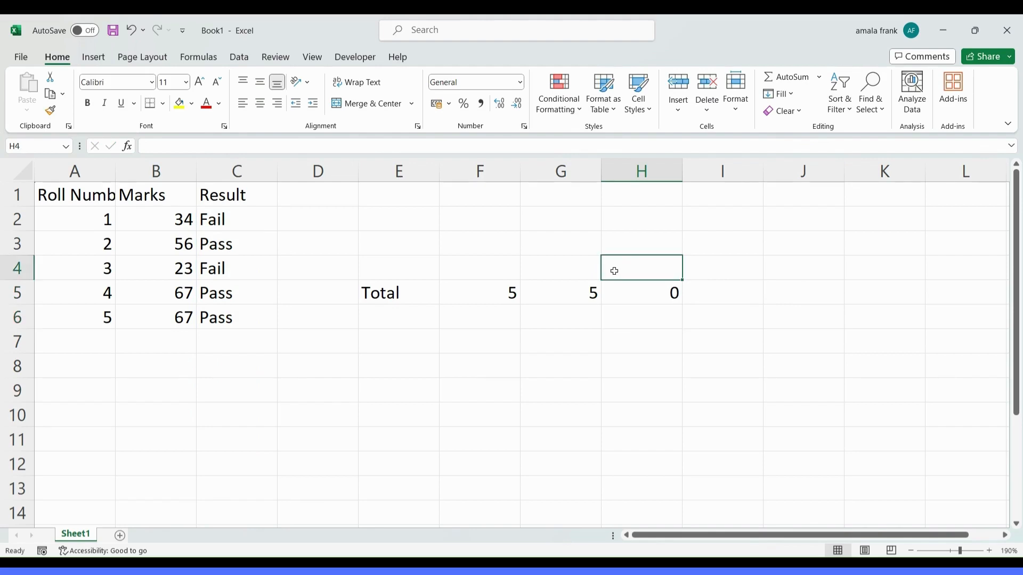
{"action": "type", "text": "pass"}
{"action": "key", "text": "Return"}
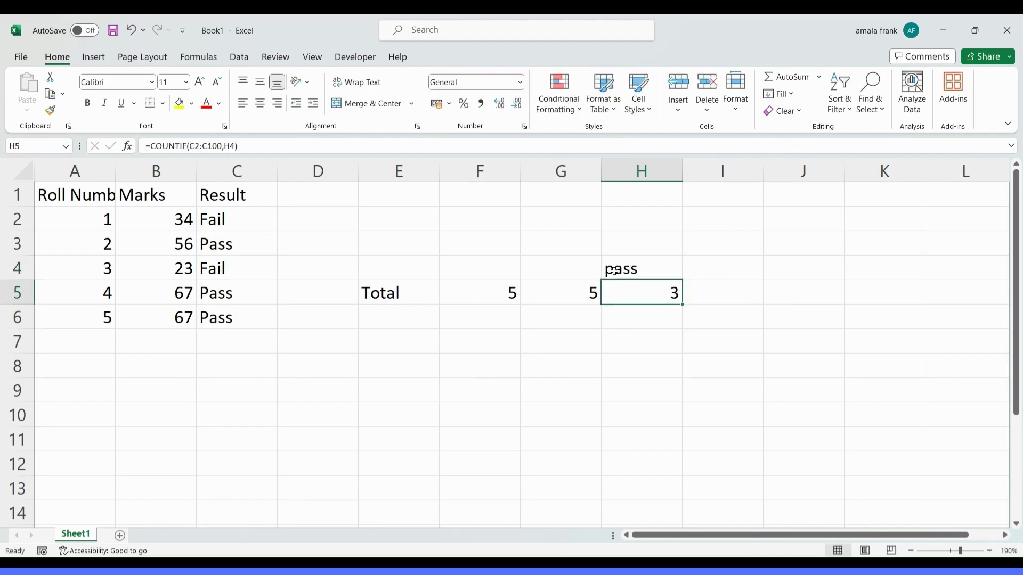
Step: Set the criterion in cell H4 to fail
{"action": "left_click", "coordinate": [613, 271]}
{"action": "type", "text": "fail"}
{"action": "key", "text": "Return"}
Step: Enter the criterion >50 in I4 and count the matching marks in I5 with =COUNTIF(B2:B100,I4)
{"action": "left_click", "coordinate": [615, 270]}
{"action": "key", "text": "Right"}
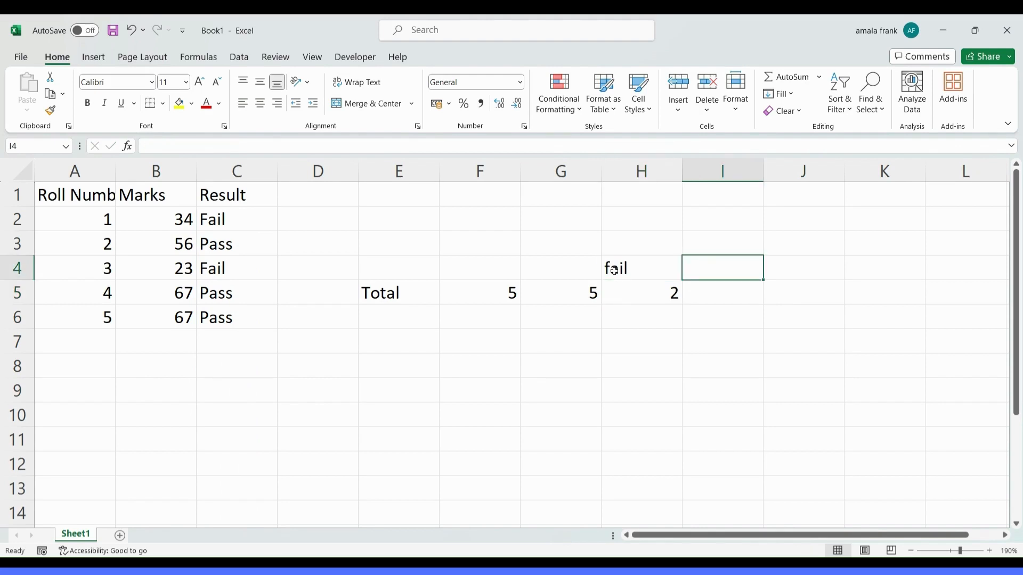
{"action": "type", "text": ">500"}
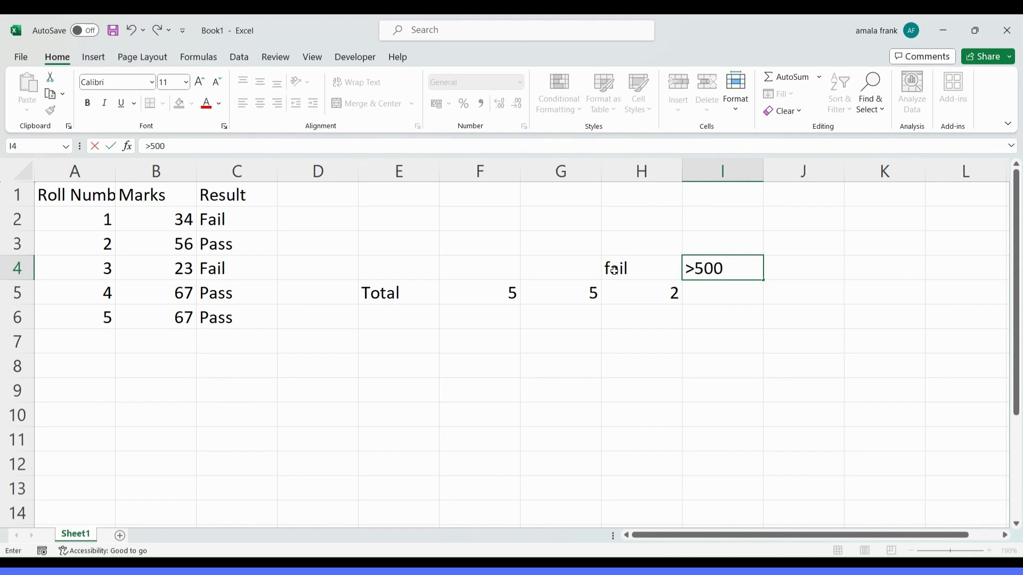
{"action": "key", "text": "BackSpace"}
{"action": "key", "text": "Return"}
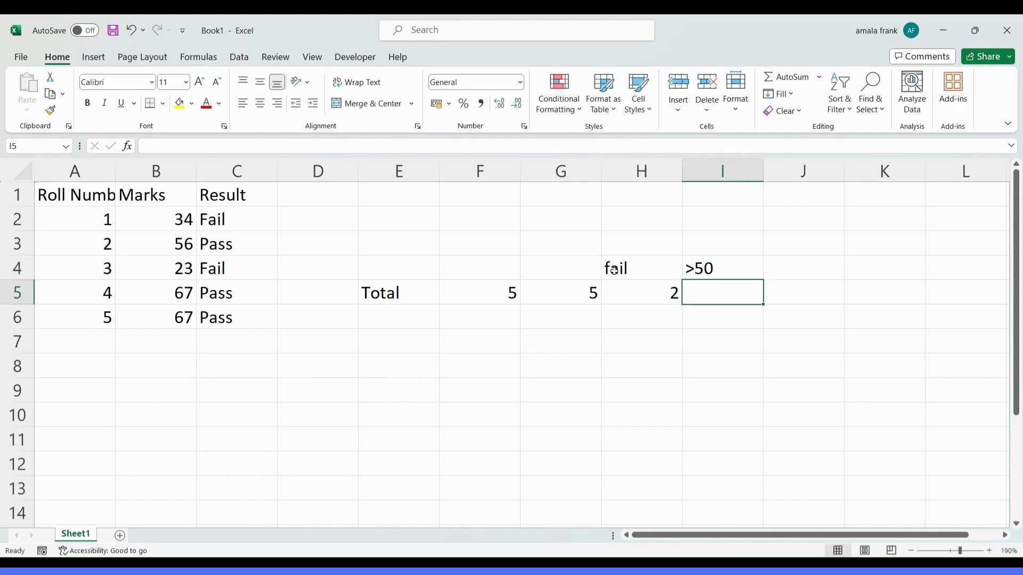
{"action": "type", "text": "=count"}
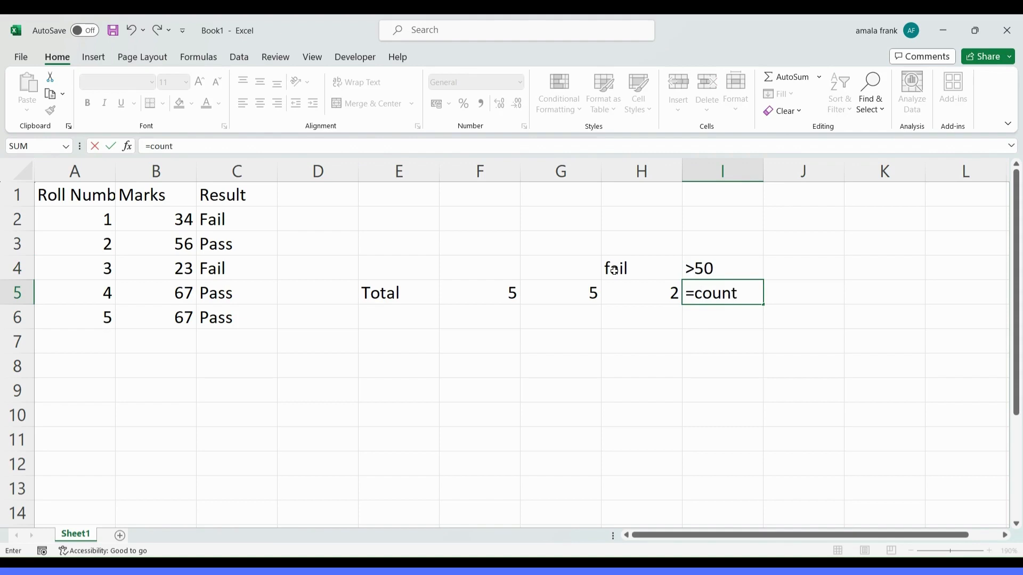
{"action": "type", "text": "if(b2"}
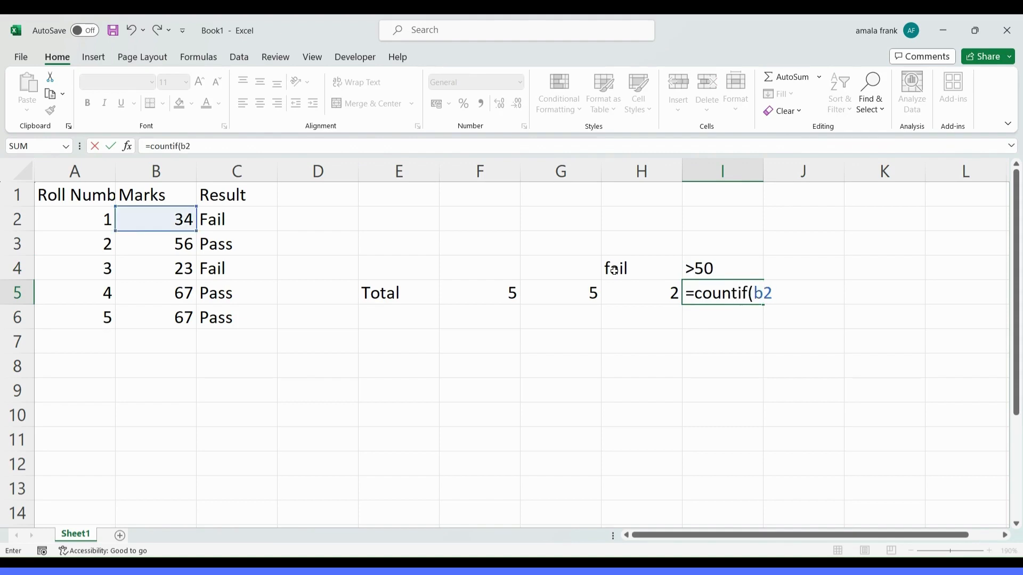
{"action": "type", "text": ":b100"}
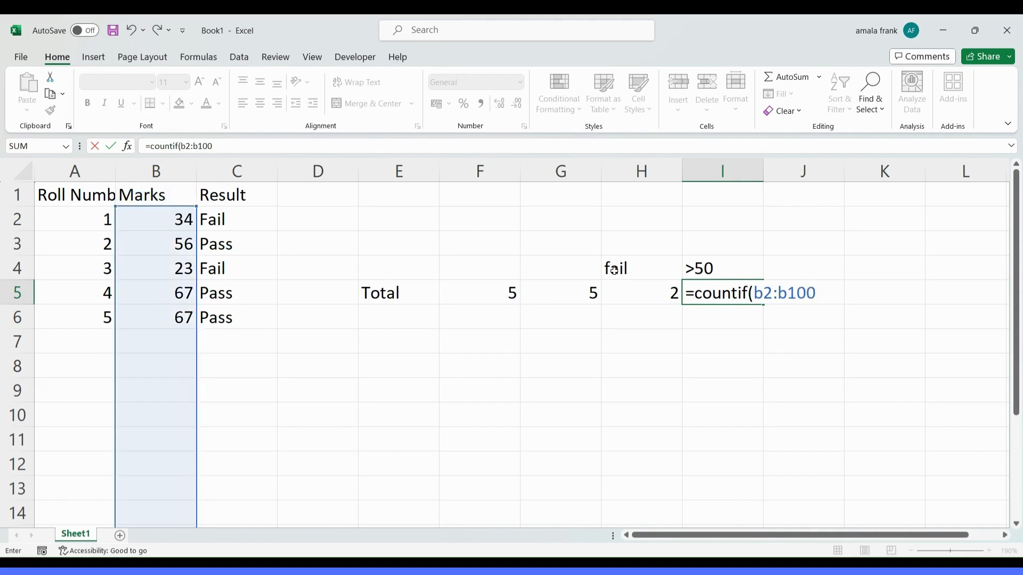
{"action": "type", "text": ",i4"}
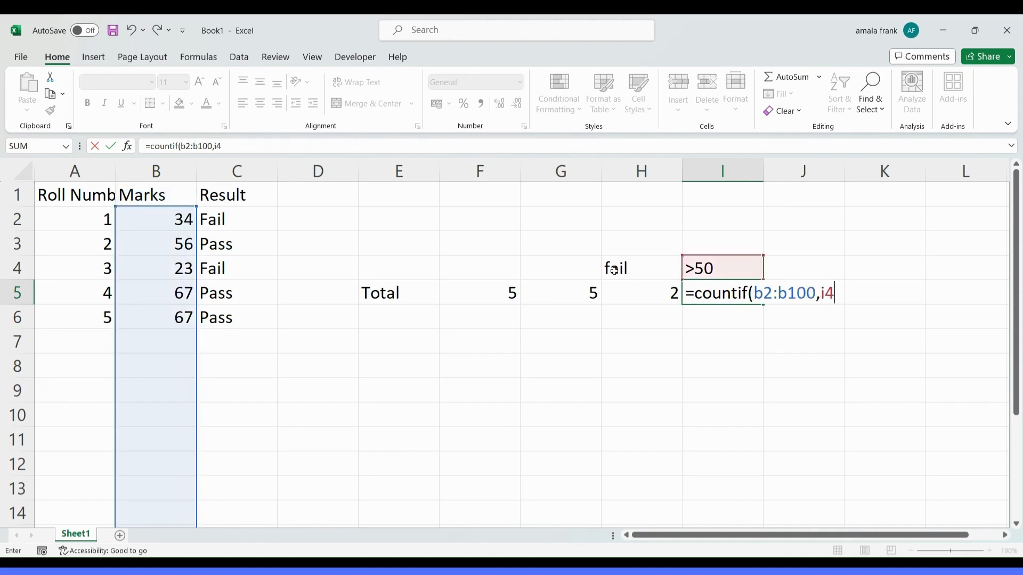
{"action": "type", "text": ")"}
{"action": "key", "text": "Return"}
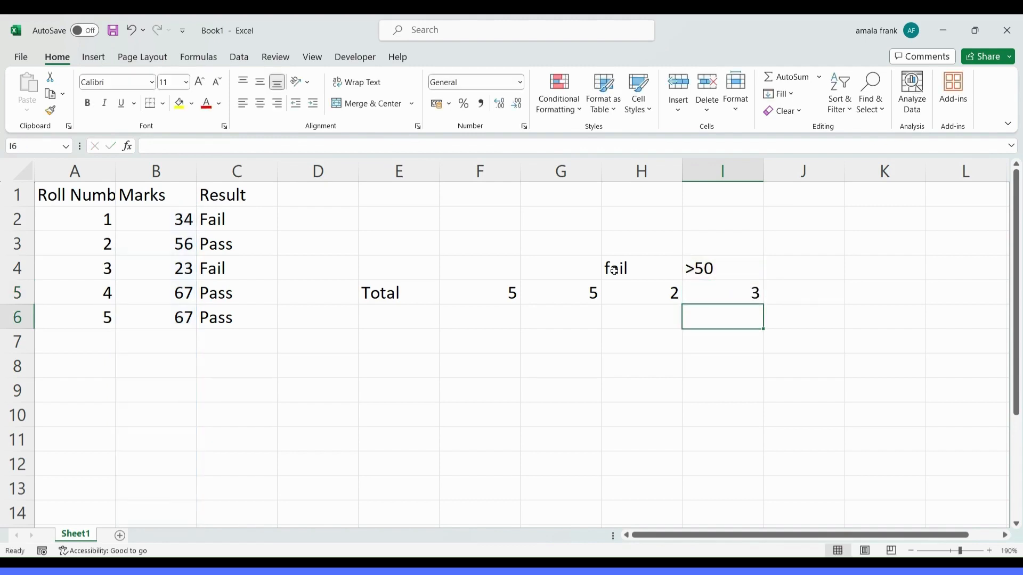
Step: Change the marks criterion in cell I4 to <40
{"action": "left_click", "coordinate": [723, 294]}
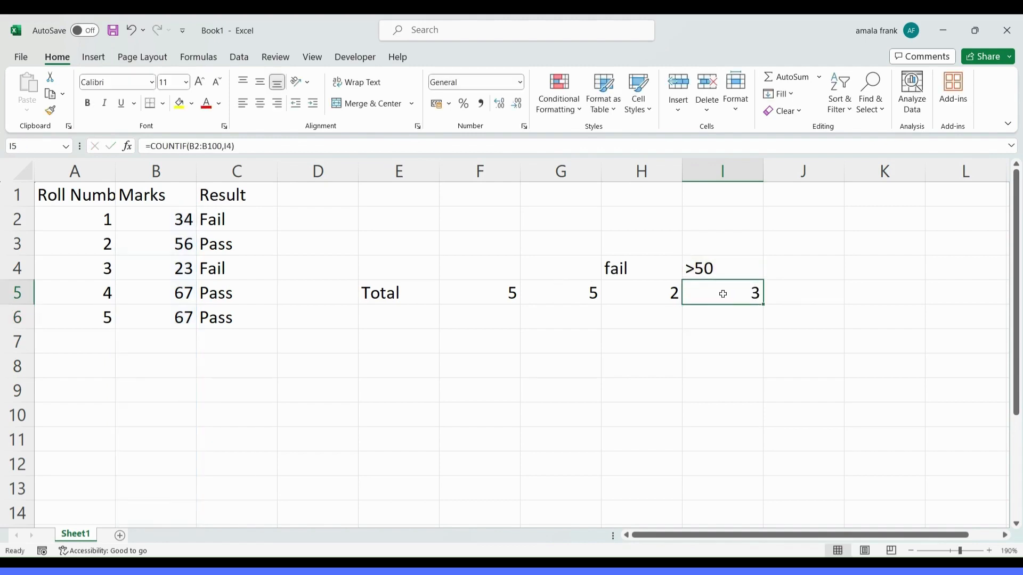
{"action": "left_click", "coordinate": [697, 266]}
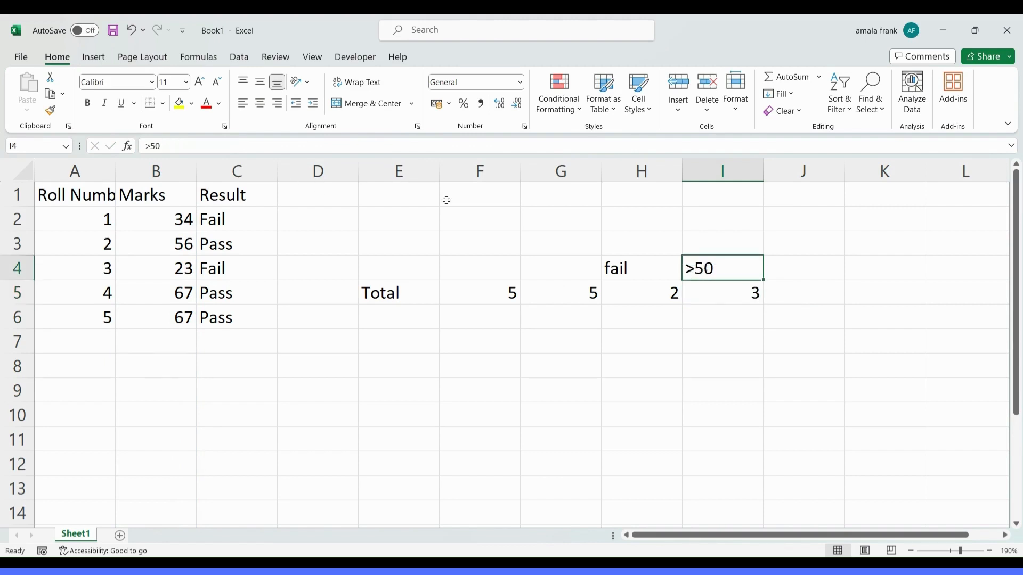
{"action": "key", "text": "F2"}
{"action": "key", "text": "BackSpace"}
{"action": "key", "text": "BackSpace"}
{"action": "key", "text": "BackSpace"}
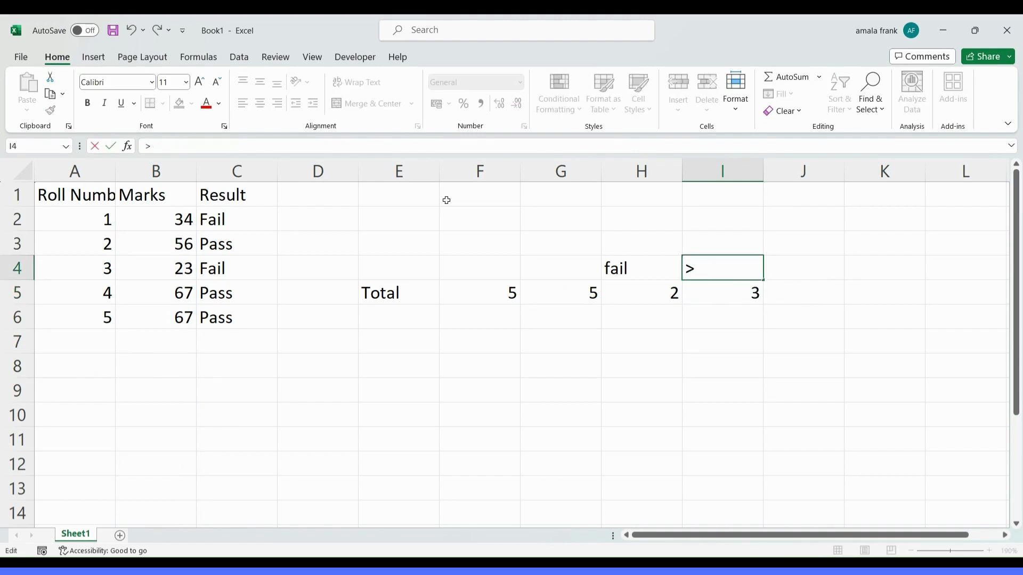
{"action": "type", "text": "<40"}
{"action": "key", "text": "Return"}
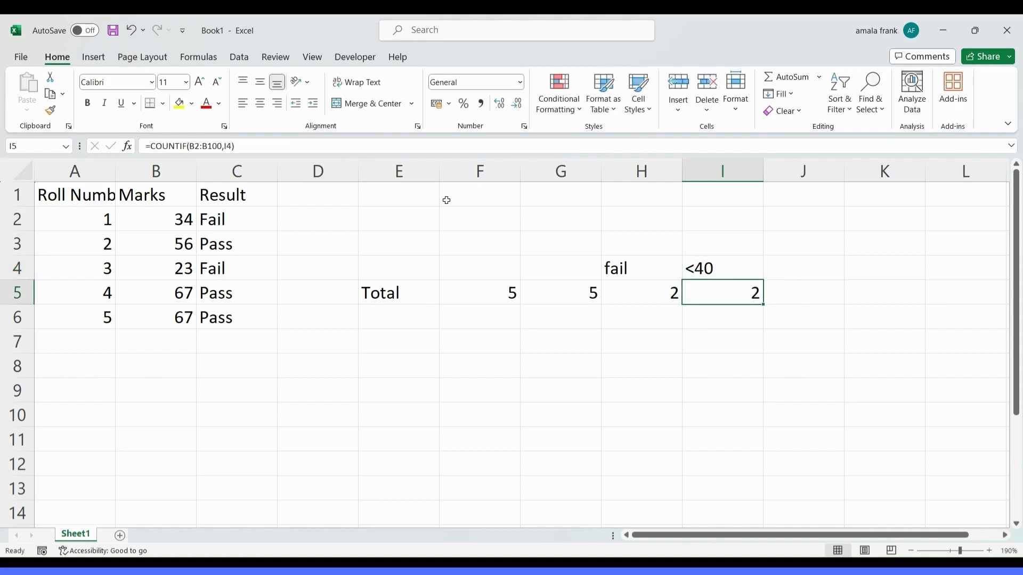
Step: Replace the marks criterion in cell I4 with the not-equal condition <>40
{"action": "key", "text": "Up"}
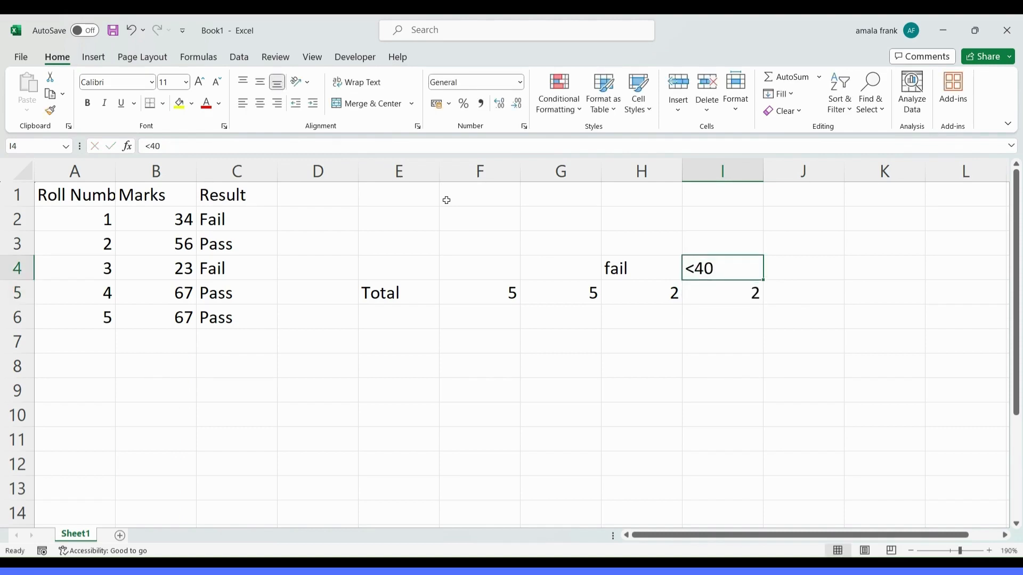
{"action": "type", "text": "<>40"}
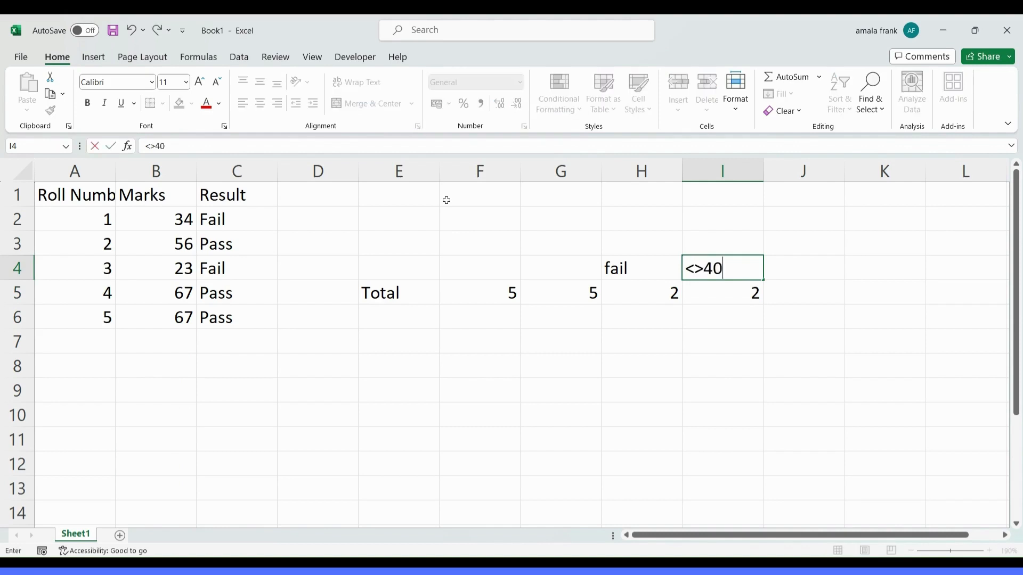
{"action": "key", "text": "Return"}
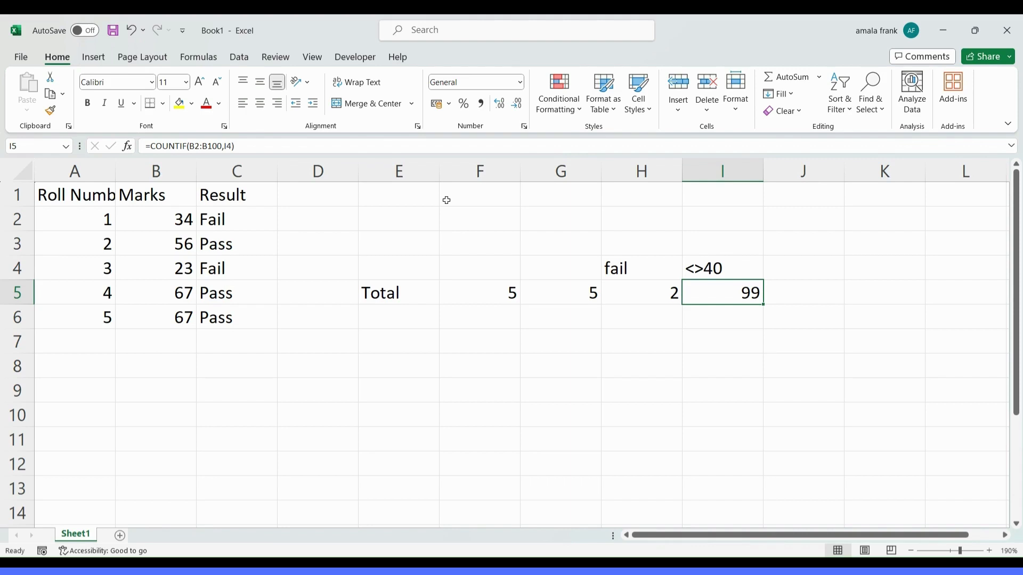
Step: Edit the not-equal criterion in cell I4 so it reads <>56
{"action": "key", "text": "Up"}
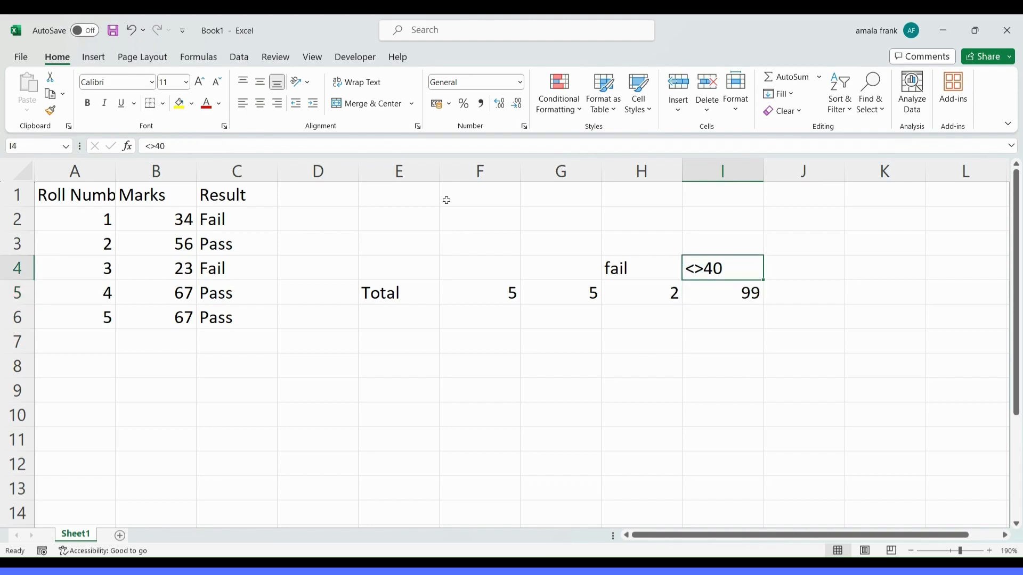
{"action": "key", "text": "F2"}
{"action": "key", "text": "BackSpace"}
{"action": "key", "text": "BackSpace"}
{"action": "type", "text": "56"}
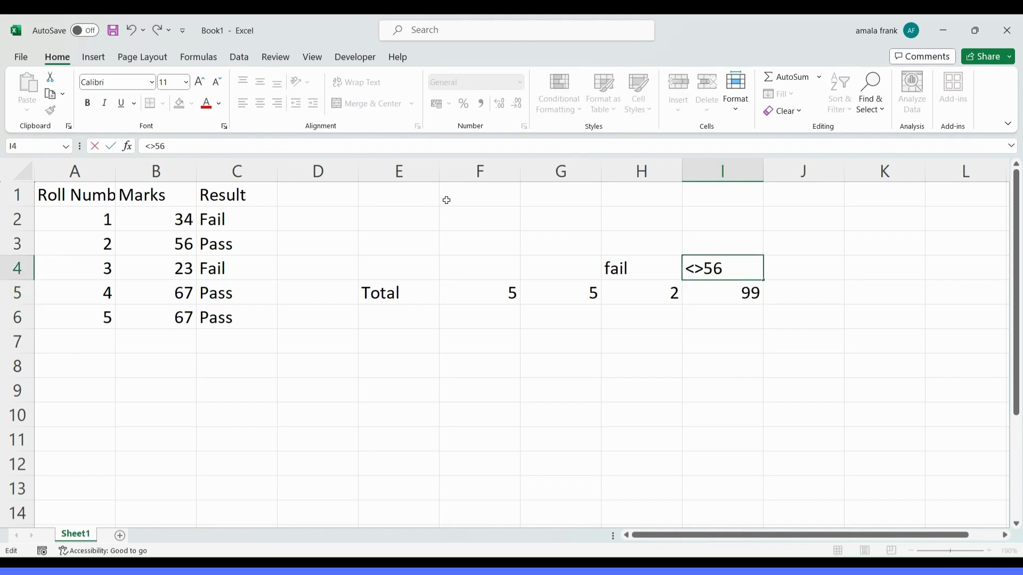
{"action": "key", "text": "Return"}
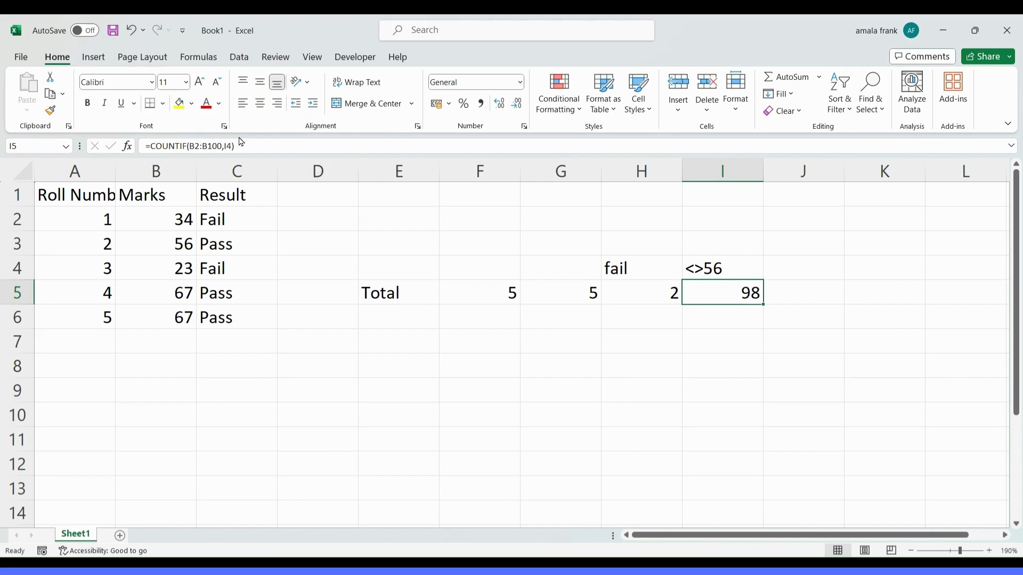
Step: Review the COUNT, COUNTA and COUNTIF formulas in cells F5 through I5
{"action": "left_click", "coordinate": [468, 287]}
{"action": "left_click", "coordinate": [584, 288]}
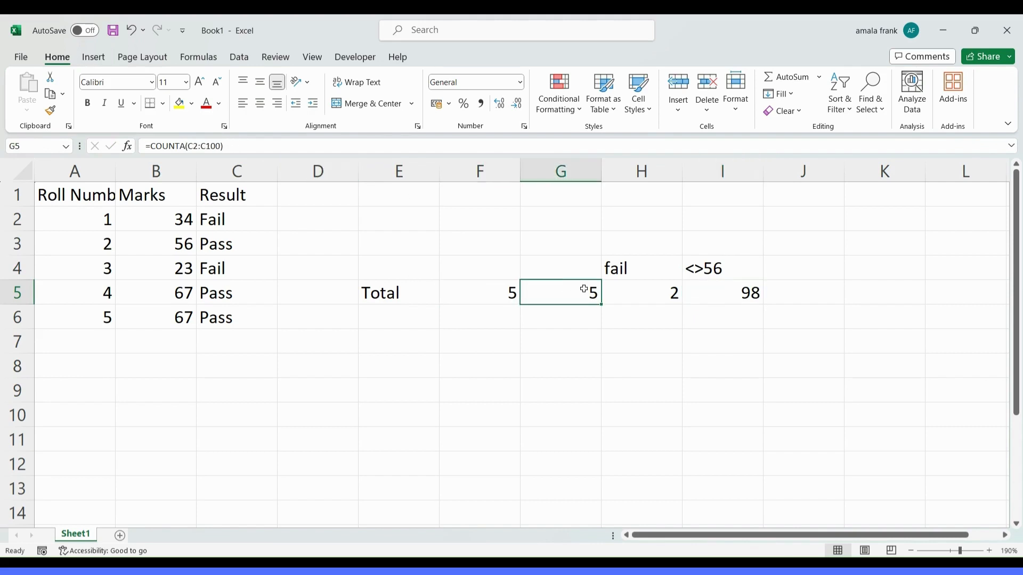
{"action": "left_click", "coordinate": [663, 287]}
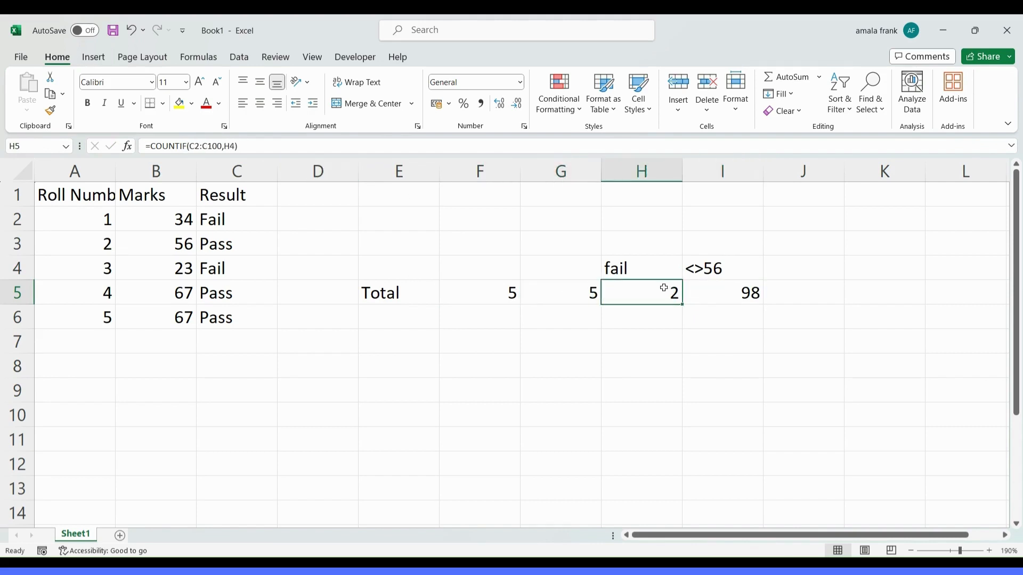
{"action": "left_click", "coordinate": [766, 293]}
{"action": "left_click", "coordinate": [723, 297]}
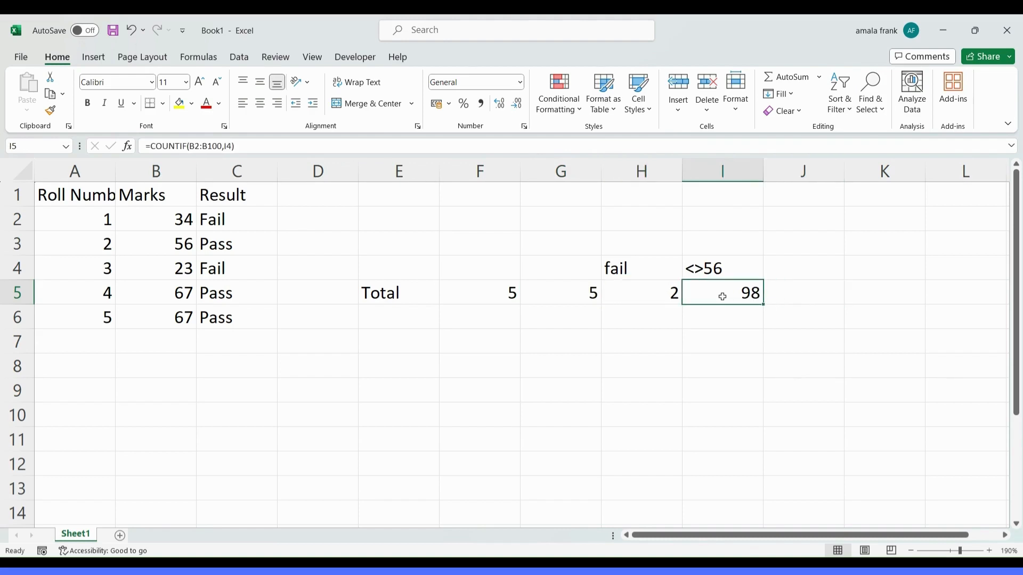